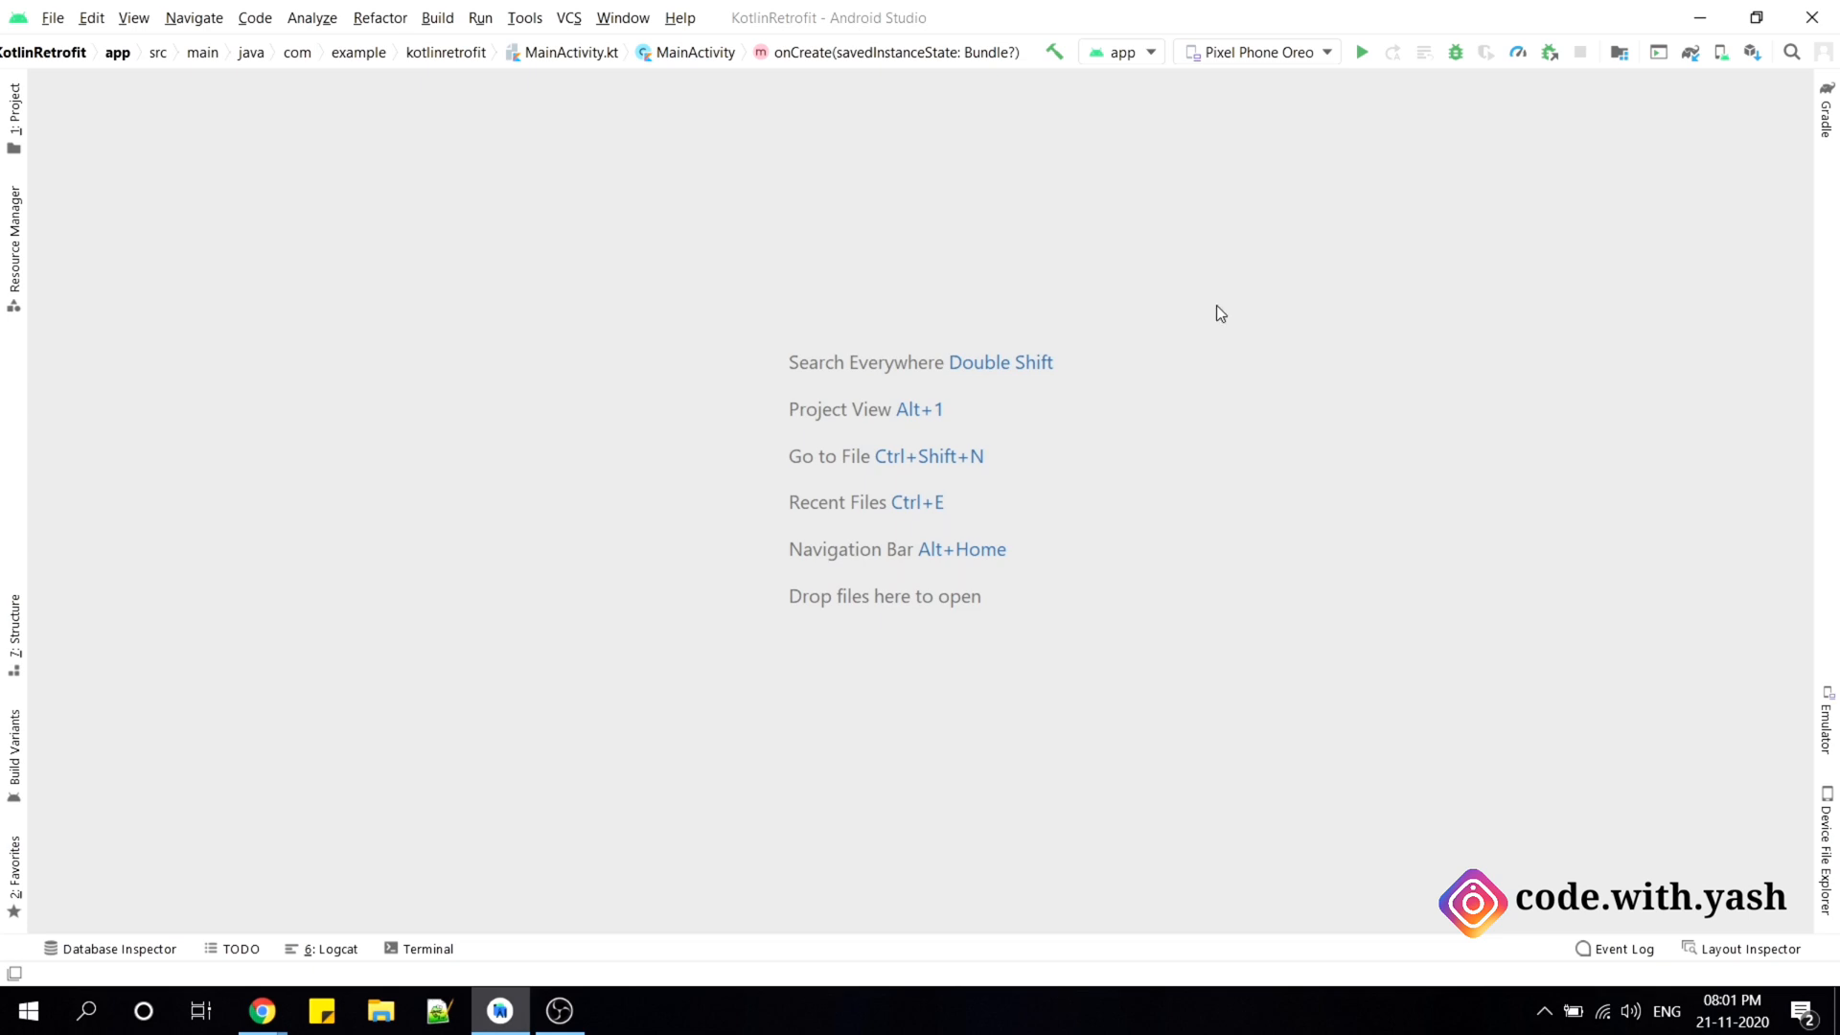
# Create a new Empty Activity project named MyDemo from File > New > New Project
pyautogui.click(52, 18)
pyautogui.moveTo(80, 48)
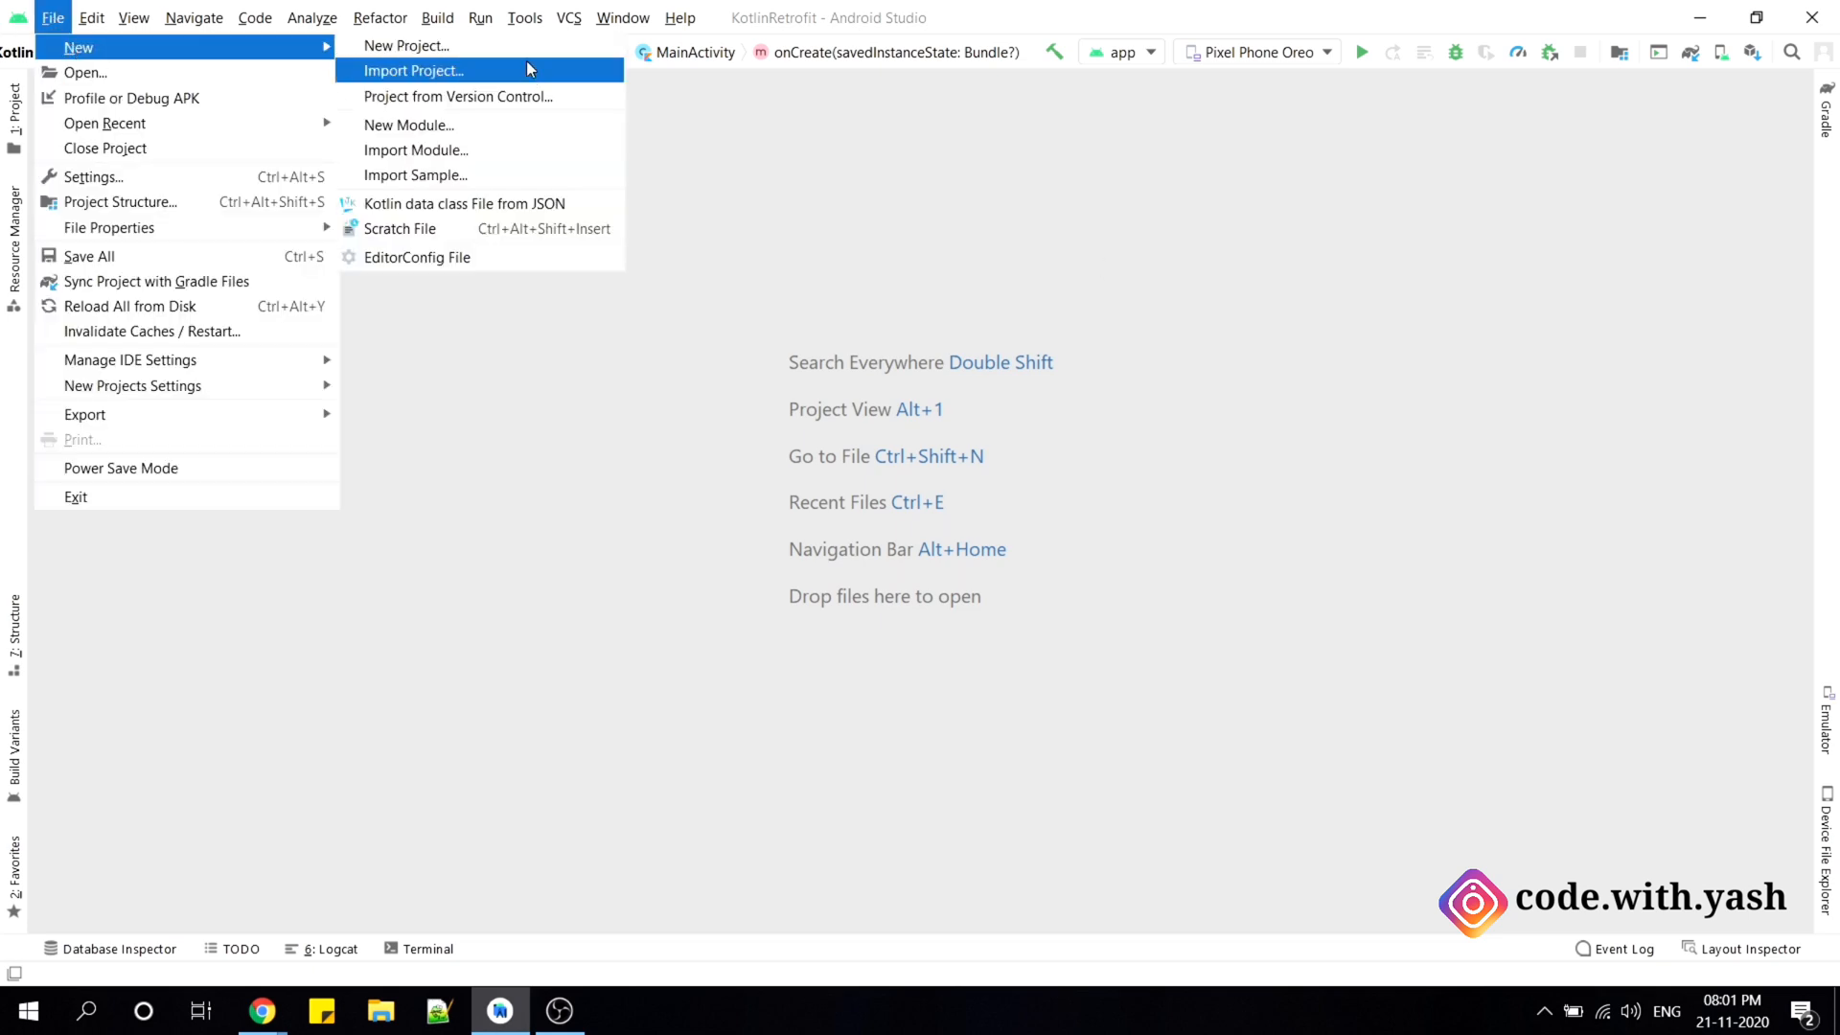
pyautogui.click(431, 46)
pyautogui.click(1277, 474)
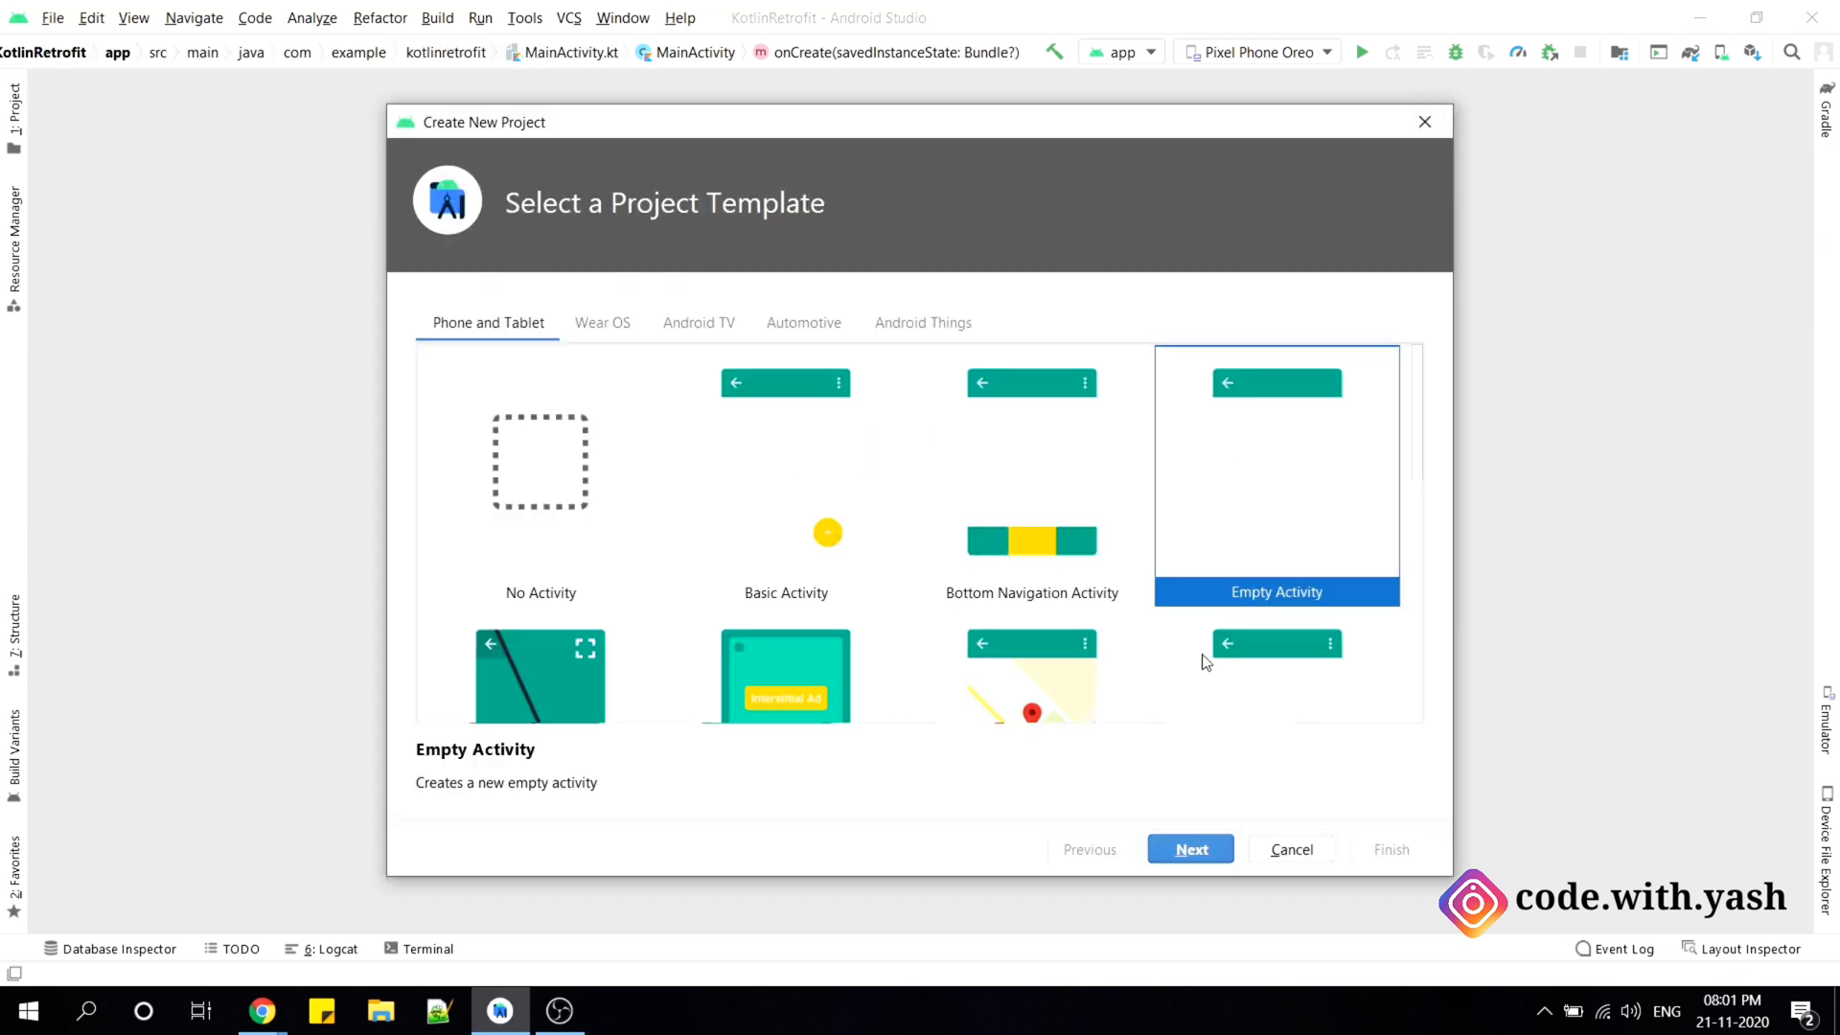
pyautogui.click(1192, 848)
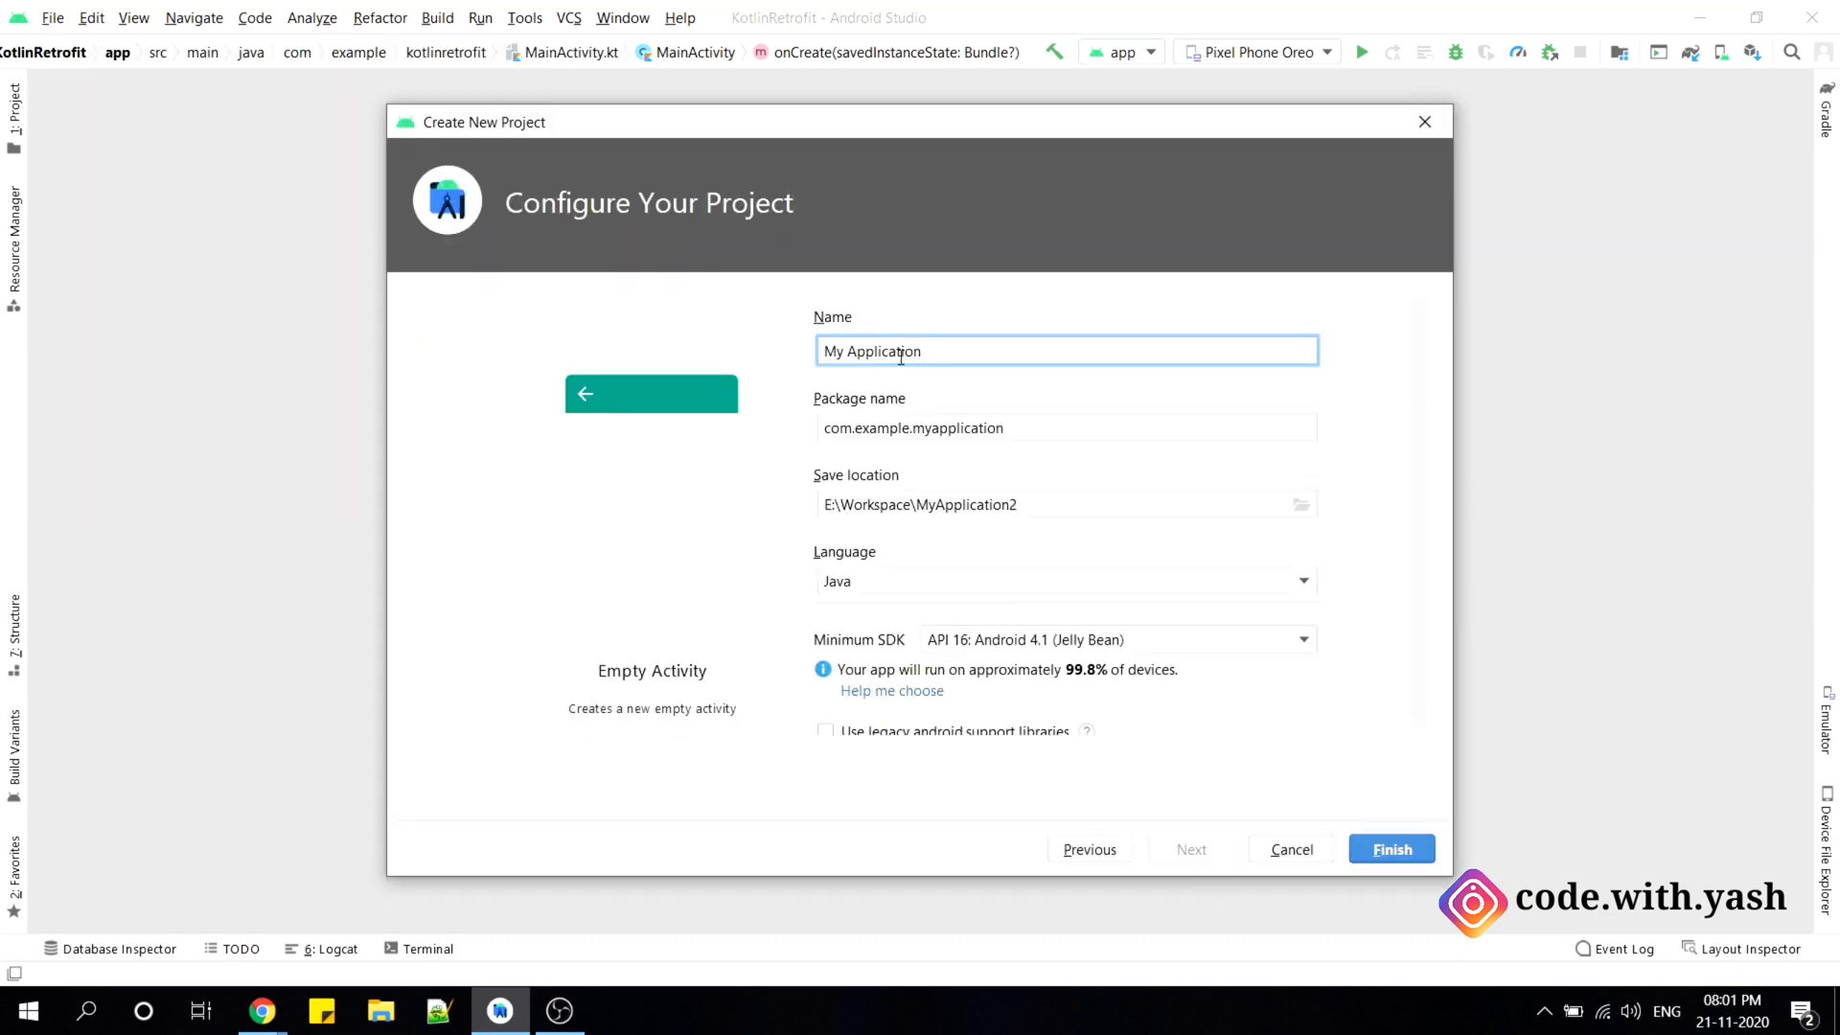
pyautogui.hotkey('ctrl', 'a')
pyautogui.write('MyDemo')
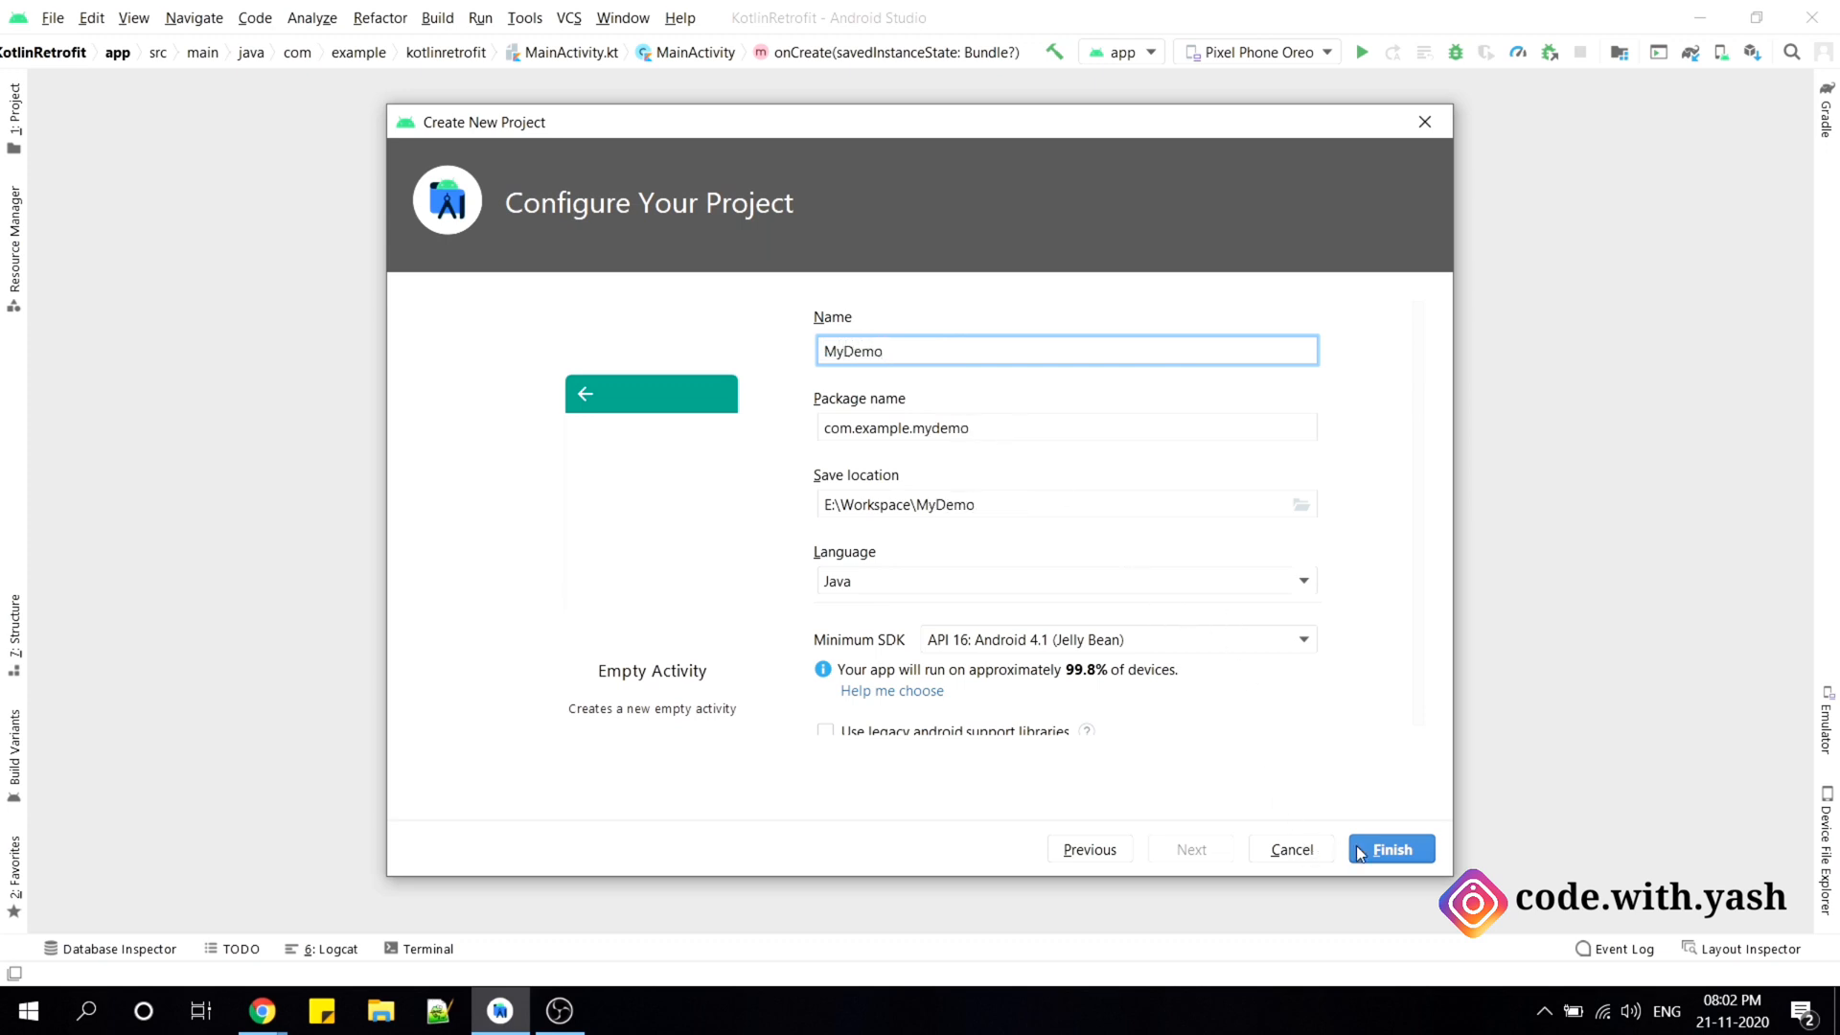
pyautogui.click(1384, 849)
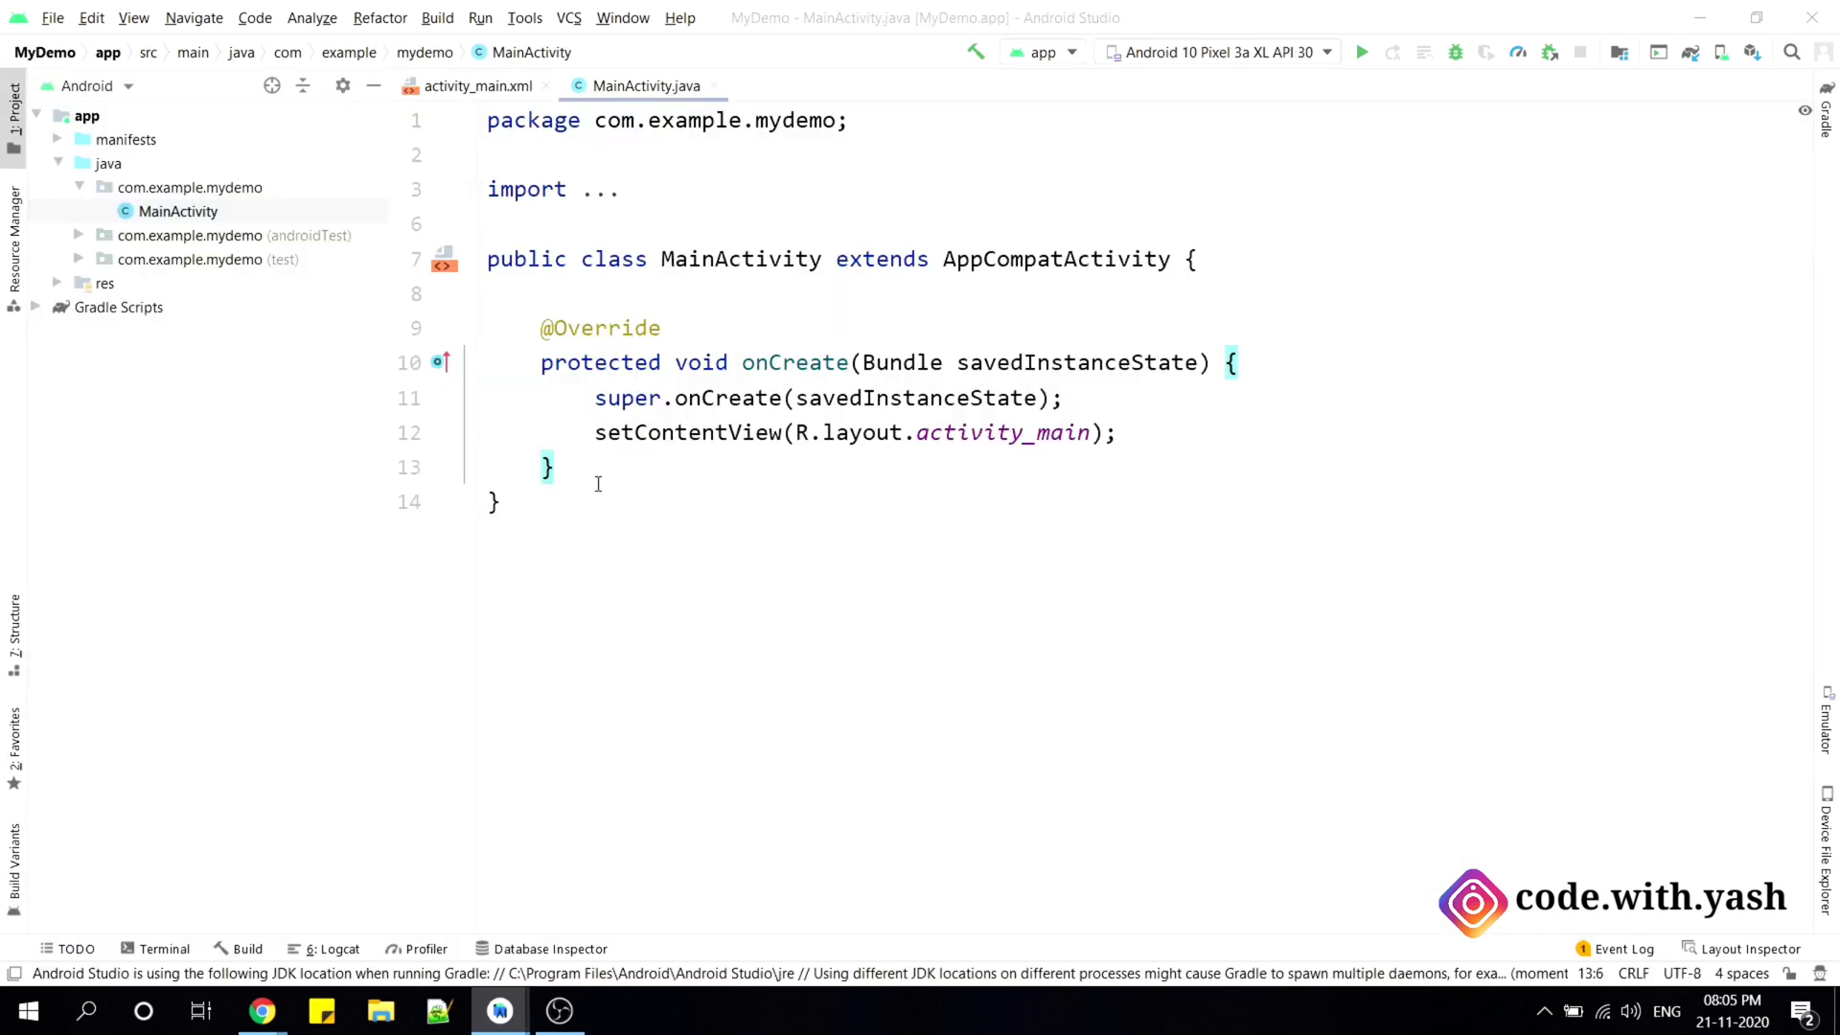
# View the IDE's About version information while the MyDemo project loads
pyautogui.moveTo(503, 501); pyautogui.dragTo(485, 189)
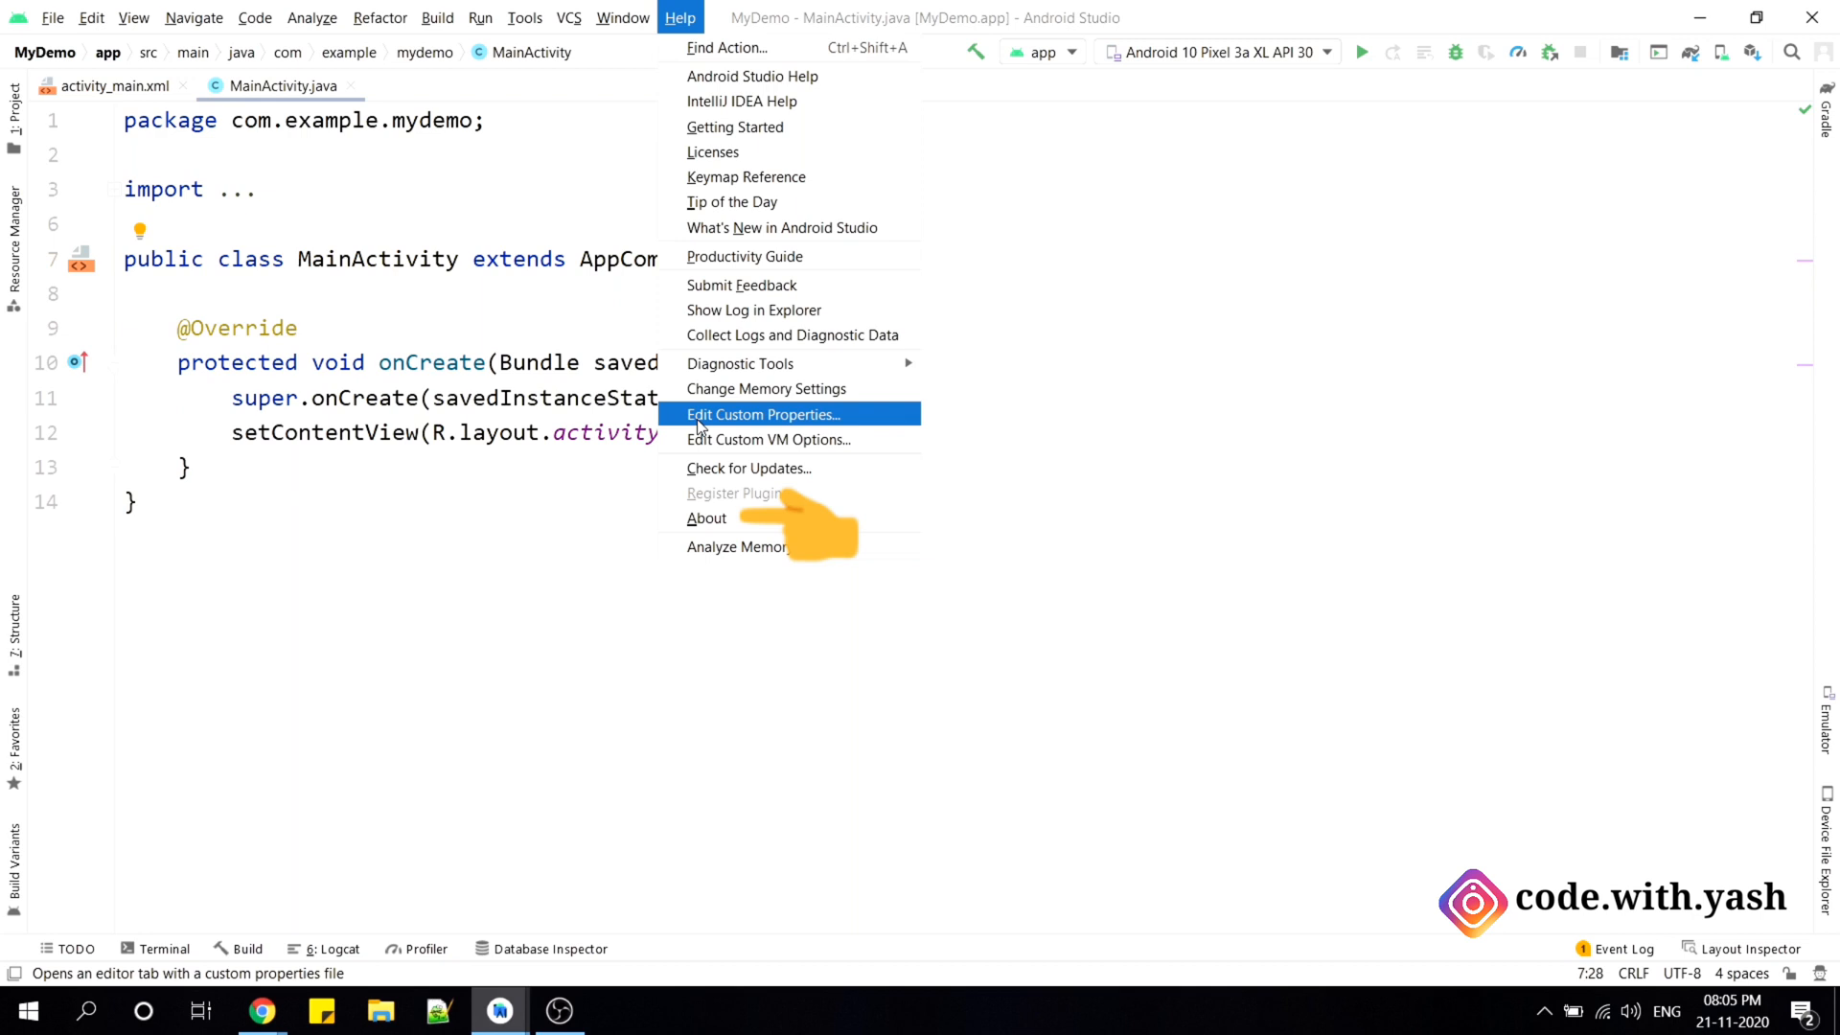
pyautogui.click(705, 518)
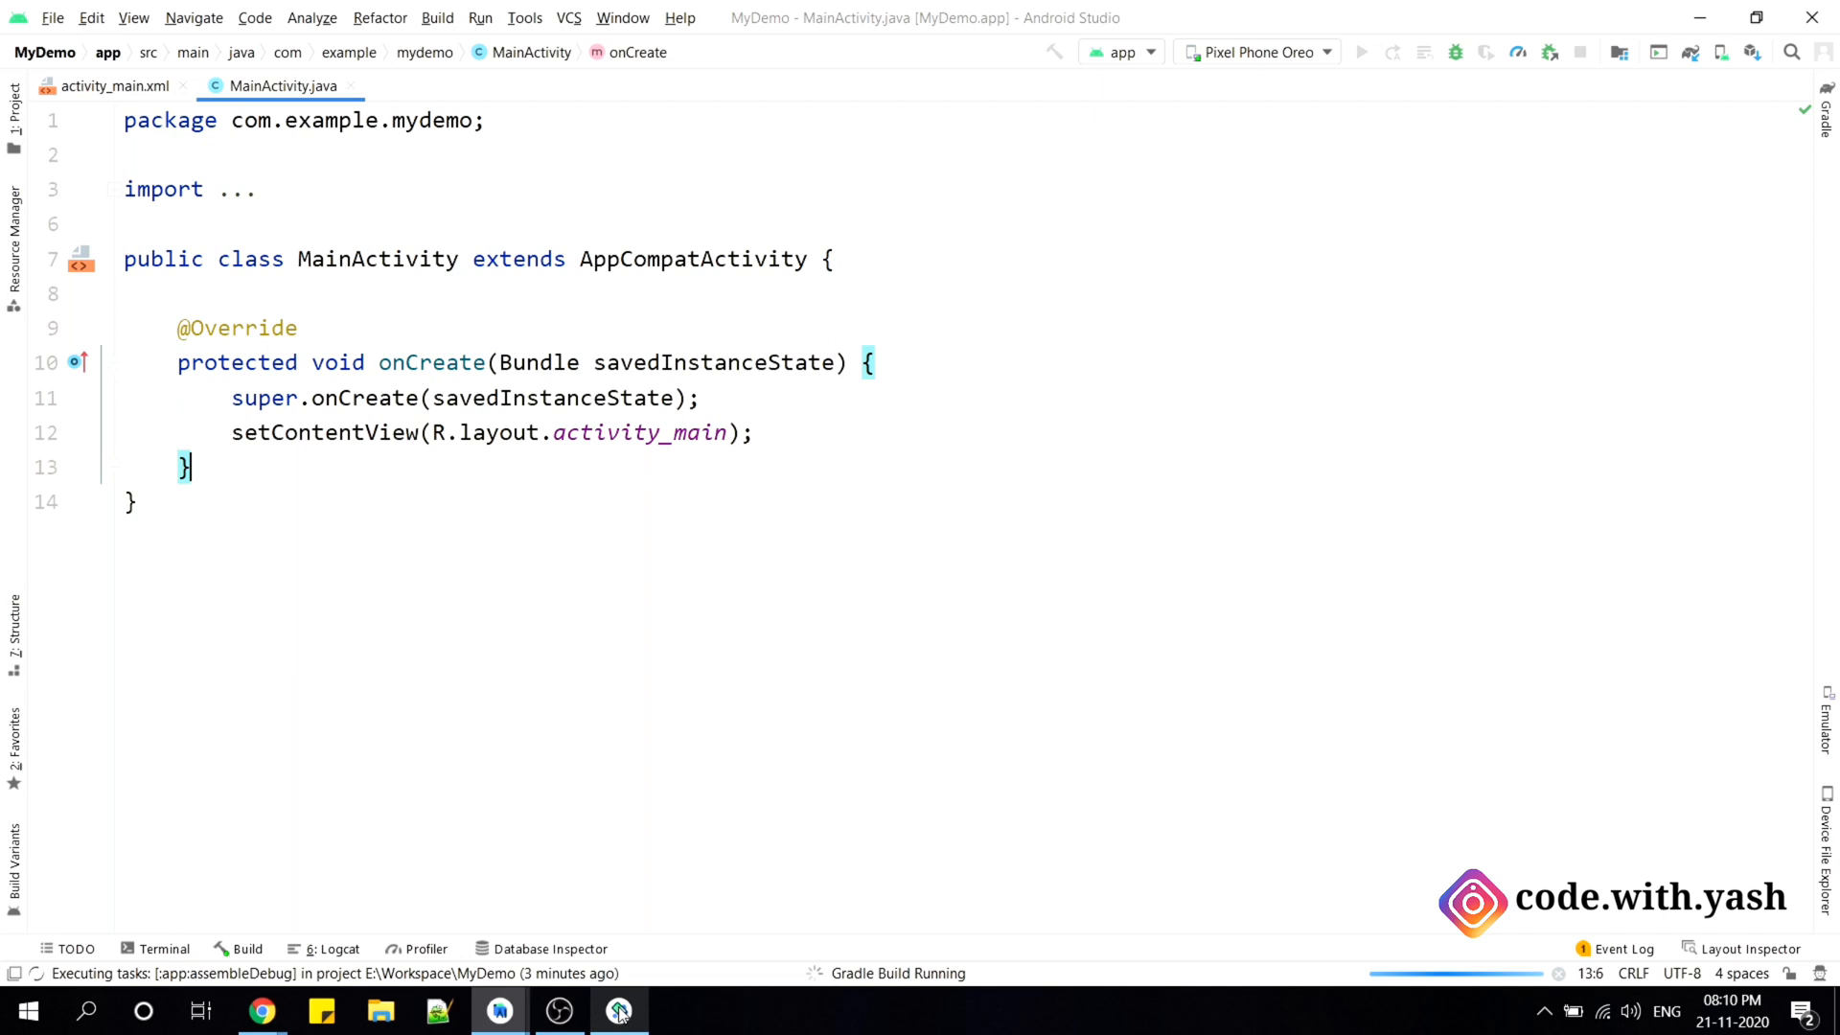
# Bring the standalone emulator window forward, recentre it, then return focus to the code editor
pyautogui.click(620, 1011)
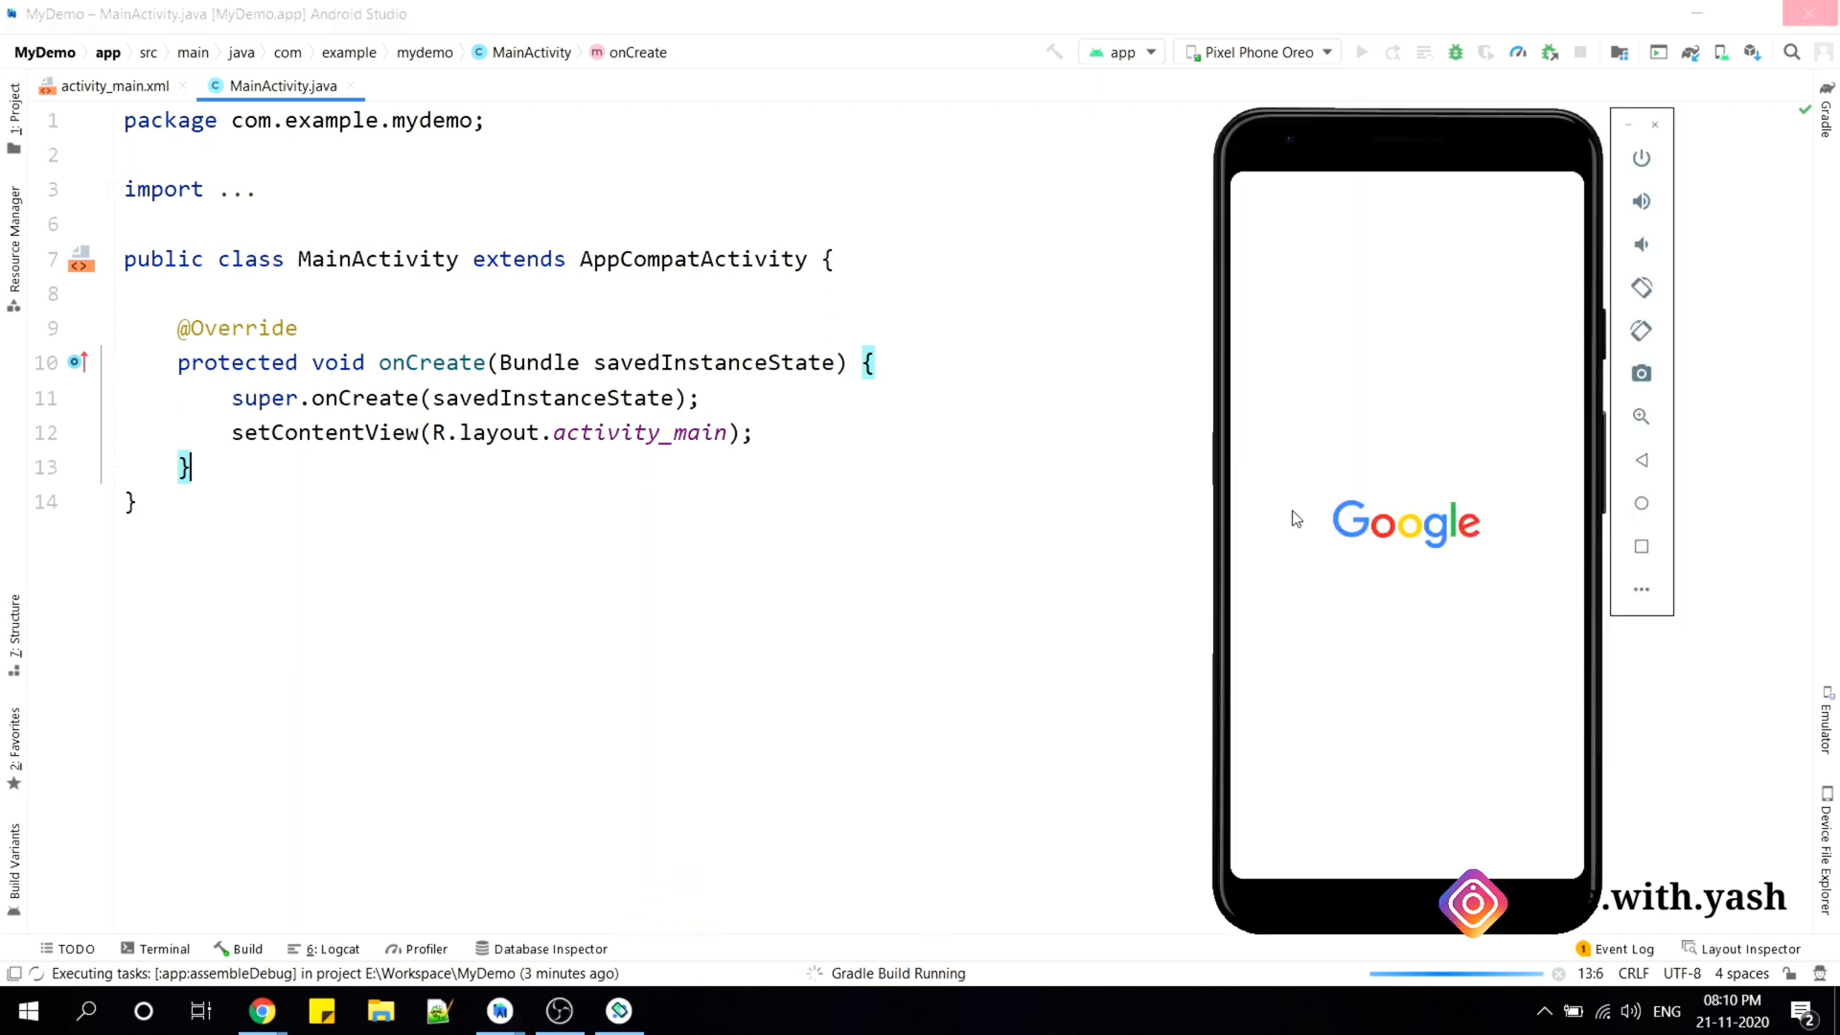
pyautogui.moveTo(1361, 137)
pyautogui.mouseDown()
pyautogui.moveTo(921, 136)
pyautogui.moveTo(1053, 132)
pyautogui.mouseUp()
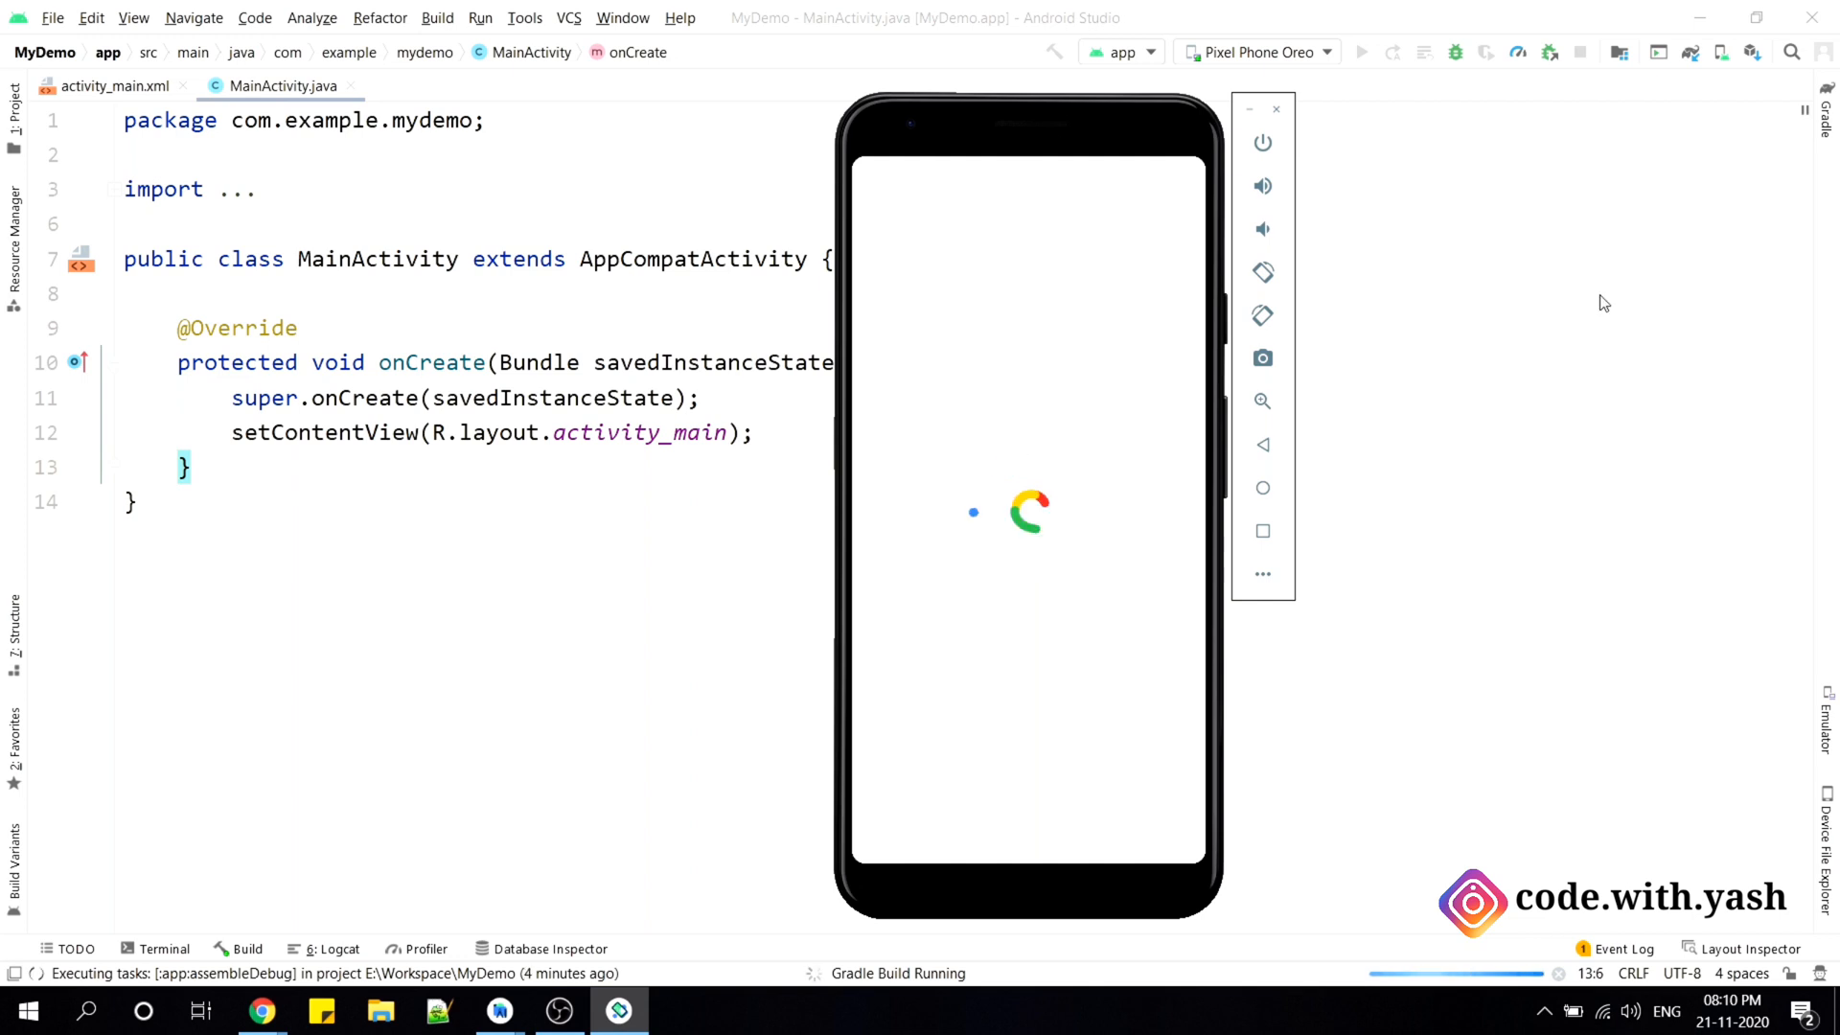
pyautogui.click(550, 375)
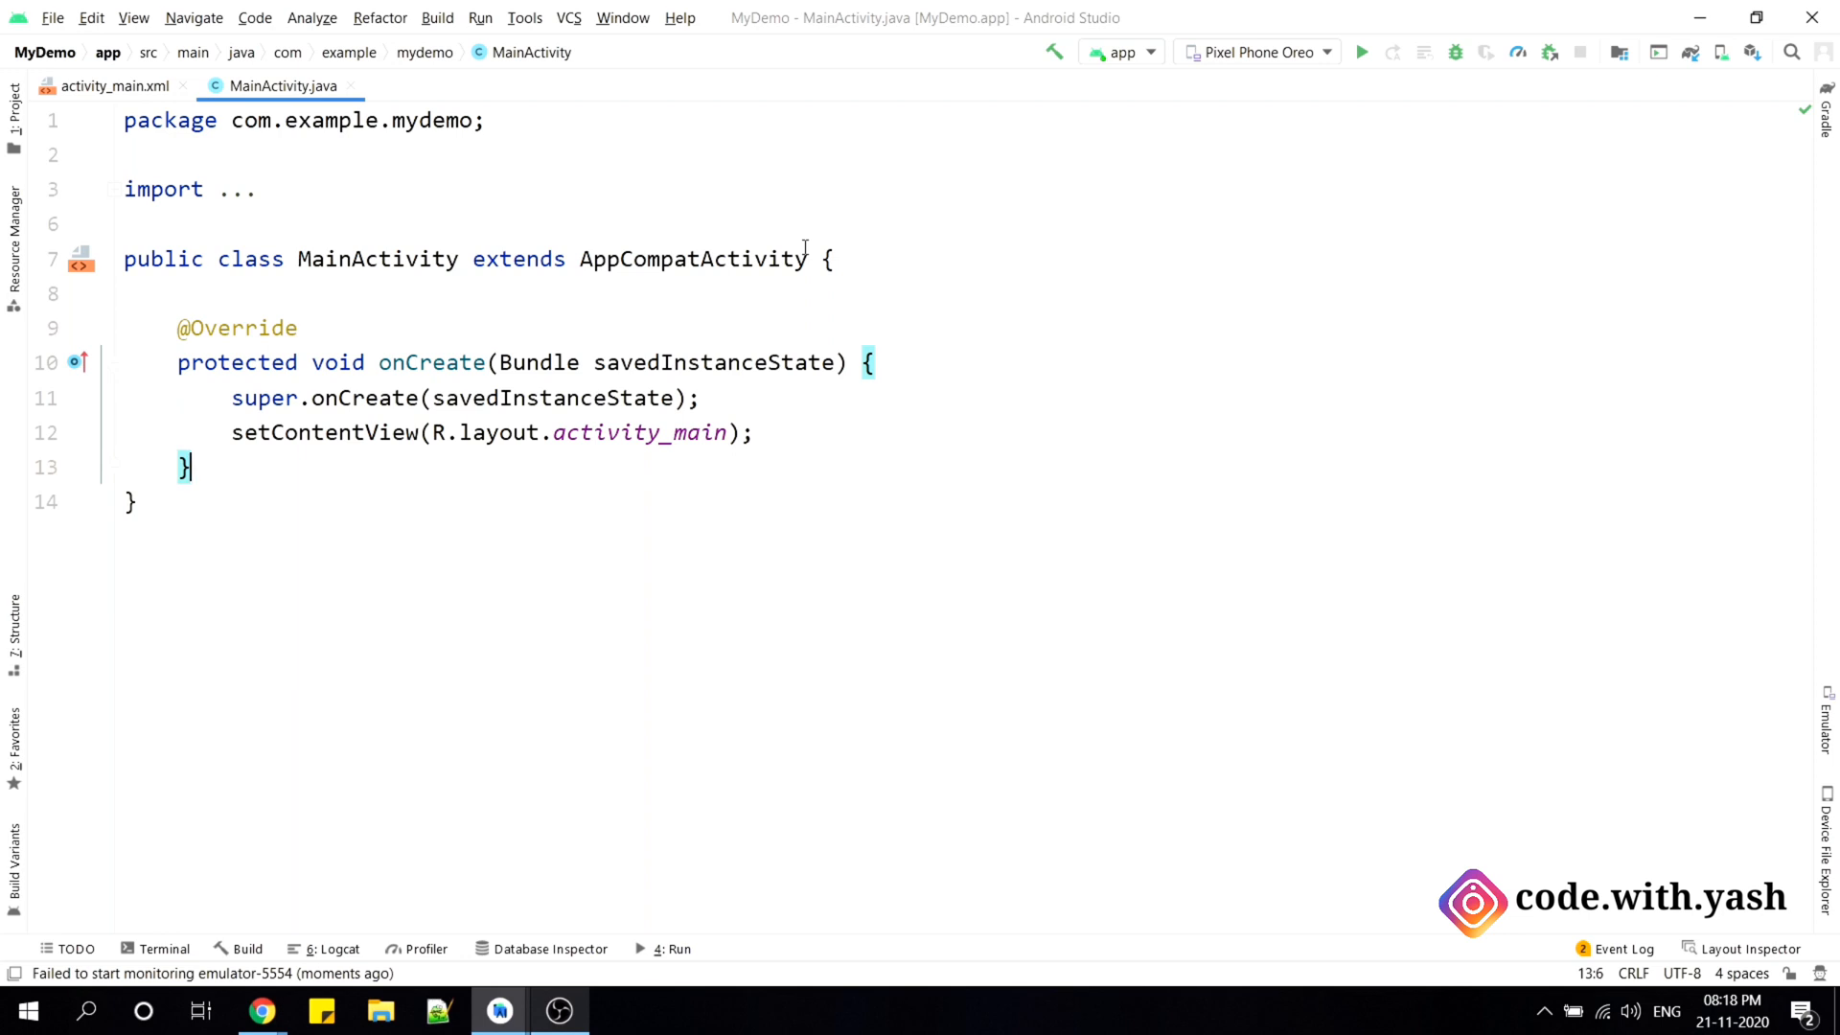
# Reach the Tools section of File > Settings with its subsections expanded
pyautogui.press('Up')
pyautogui.press('Up')
pyautogui.press('Up')
pyautogui.press('End')
pyautogui.click(54, 17)
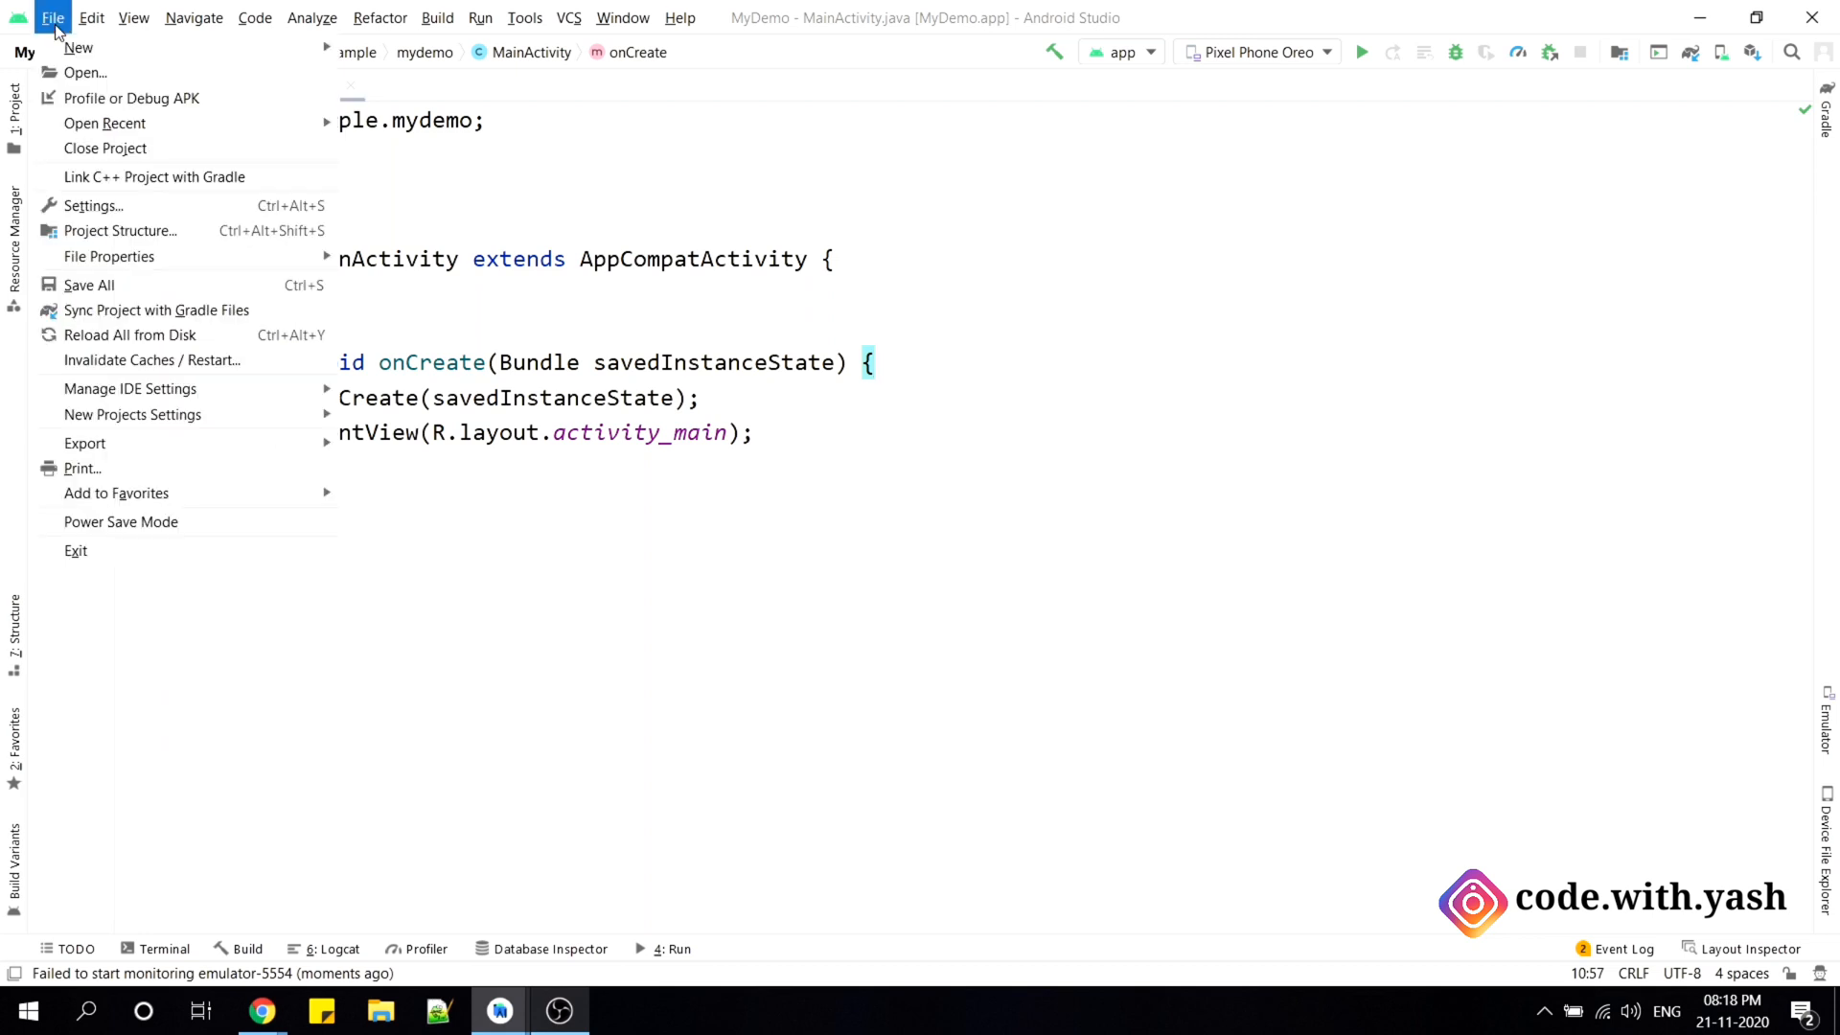
pyautogui.click(92, 205)
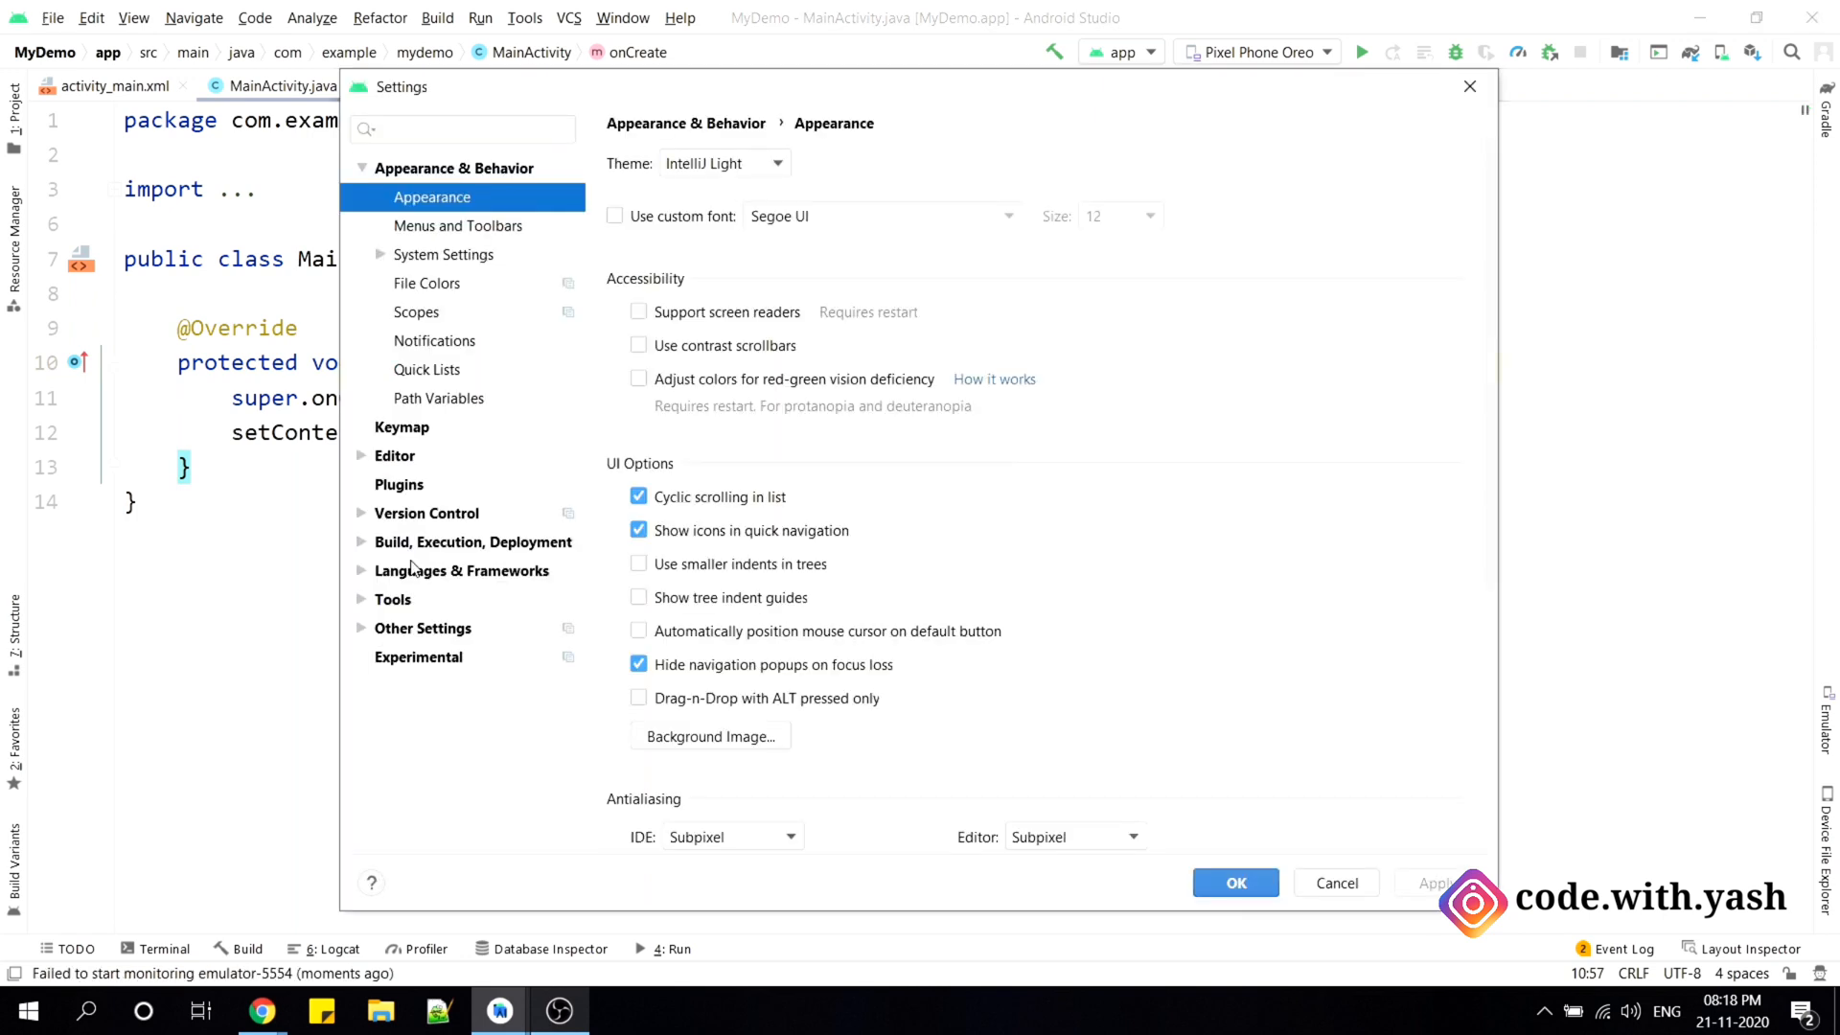
pyautogui.click(385, 605)
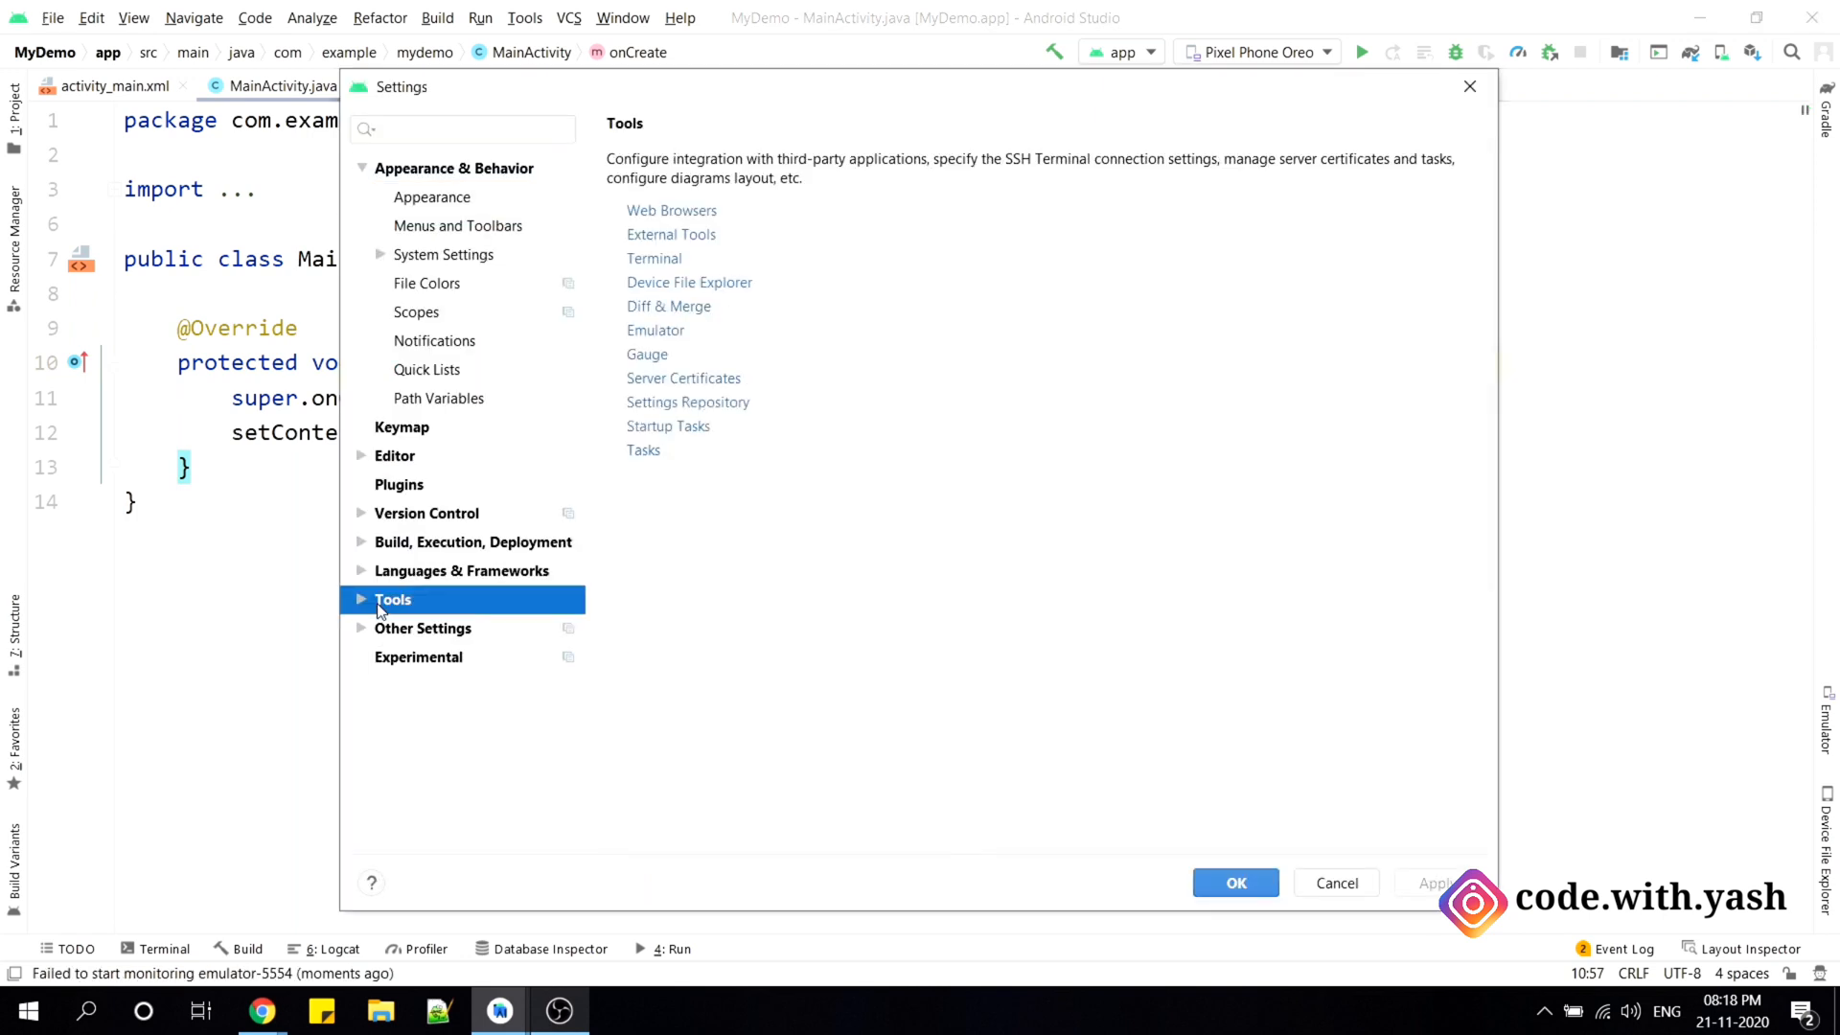
pyautogui.click(360, 600)
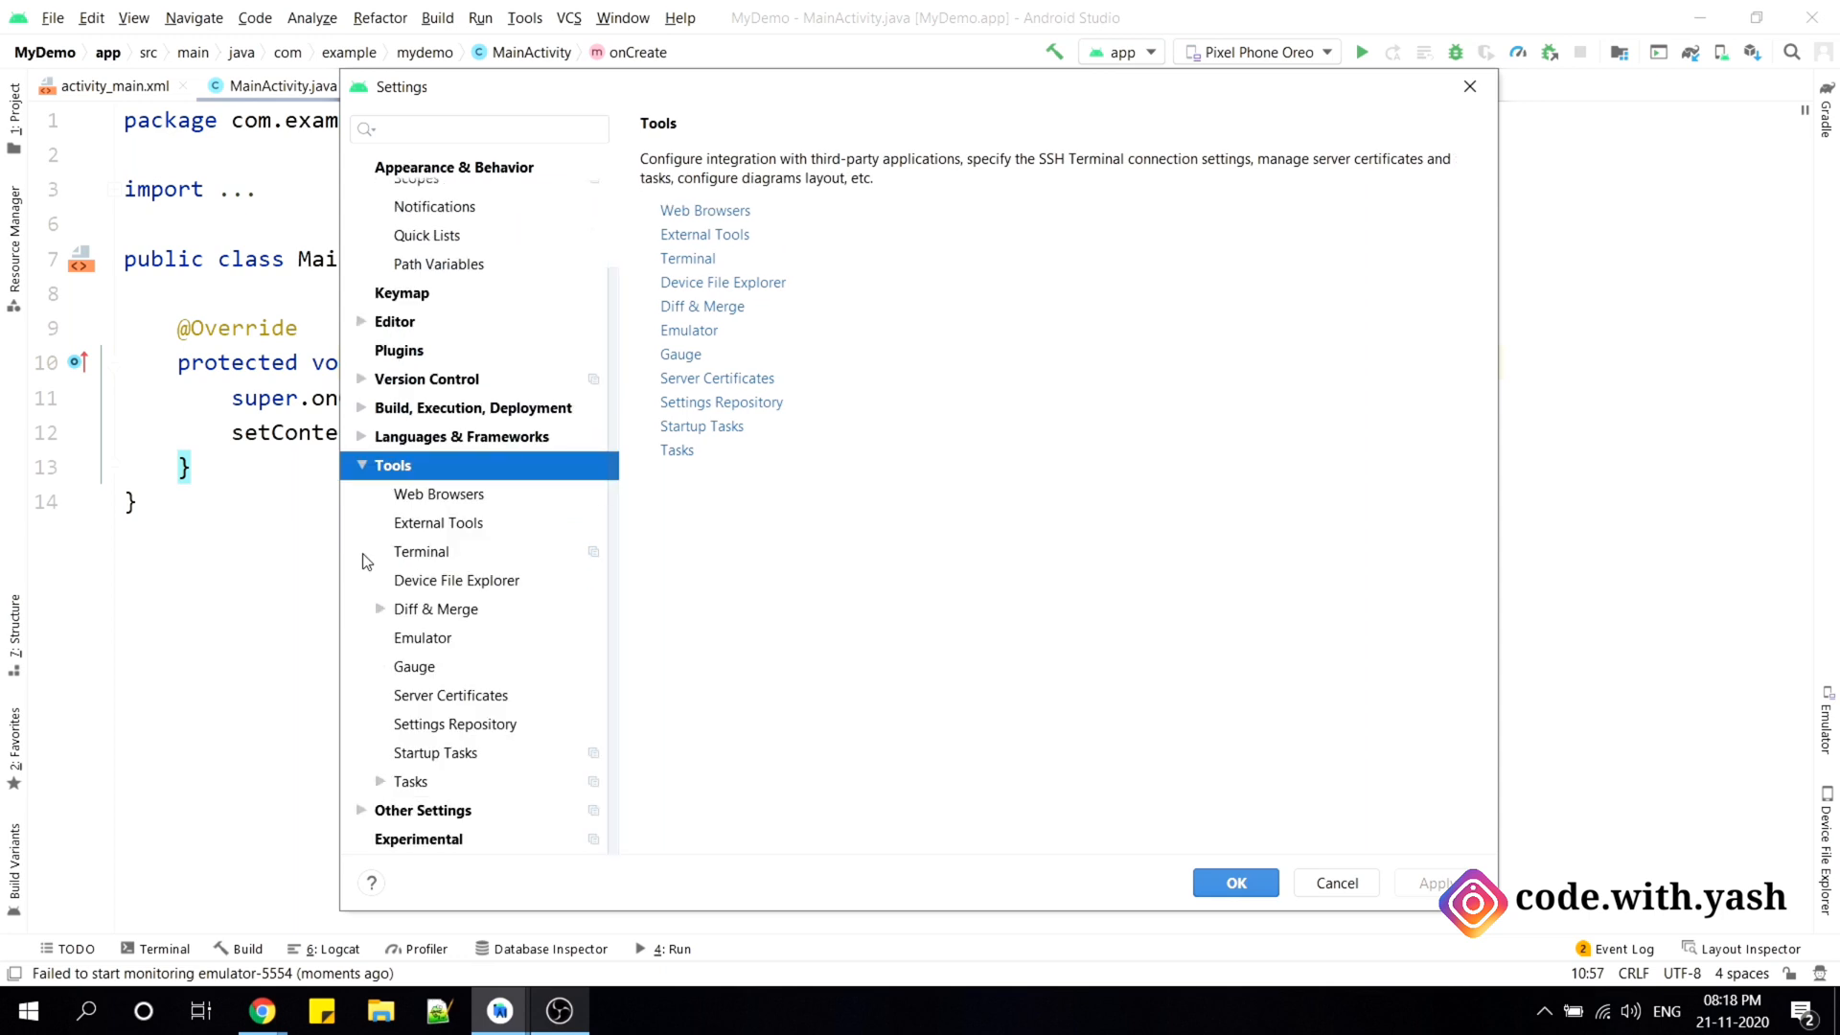
# Enable 'Launch in a tool window' in the Emulator settings, apply and confirm
pyautogui.click(426, 643)
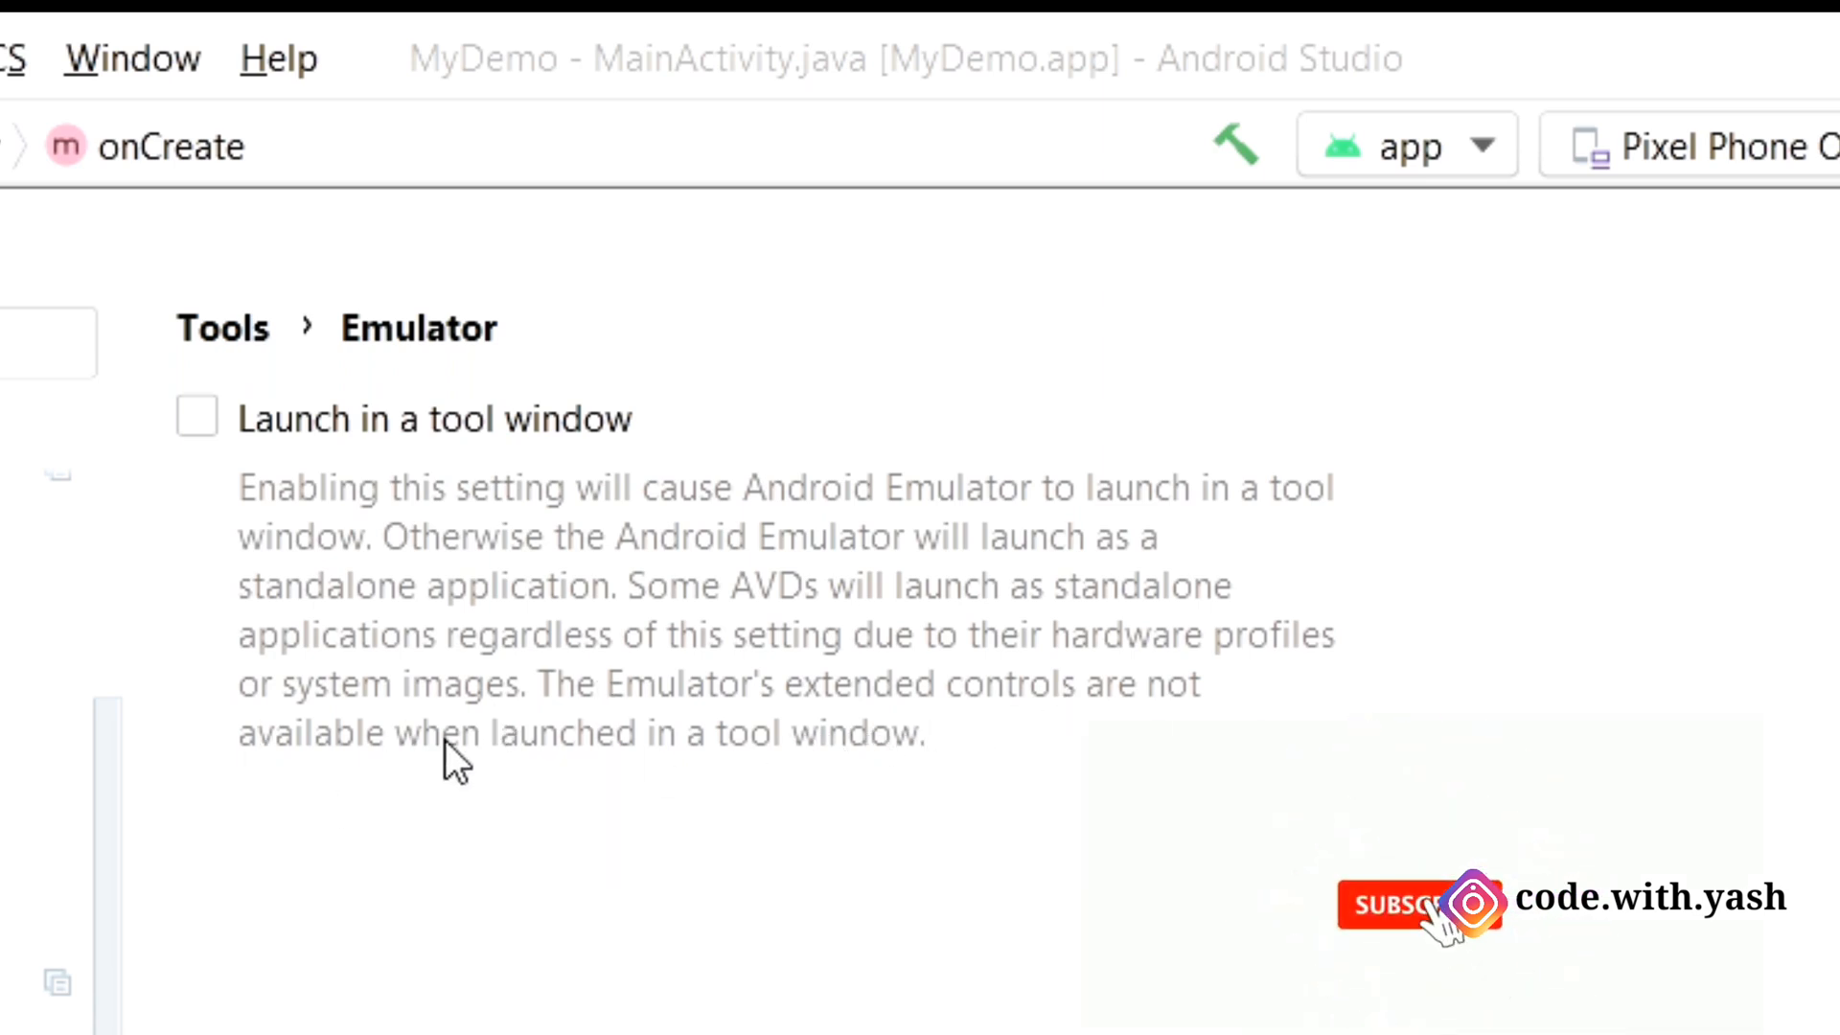
pyautogui.click(197, 415)
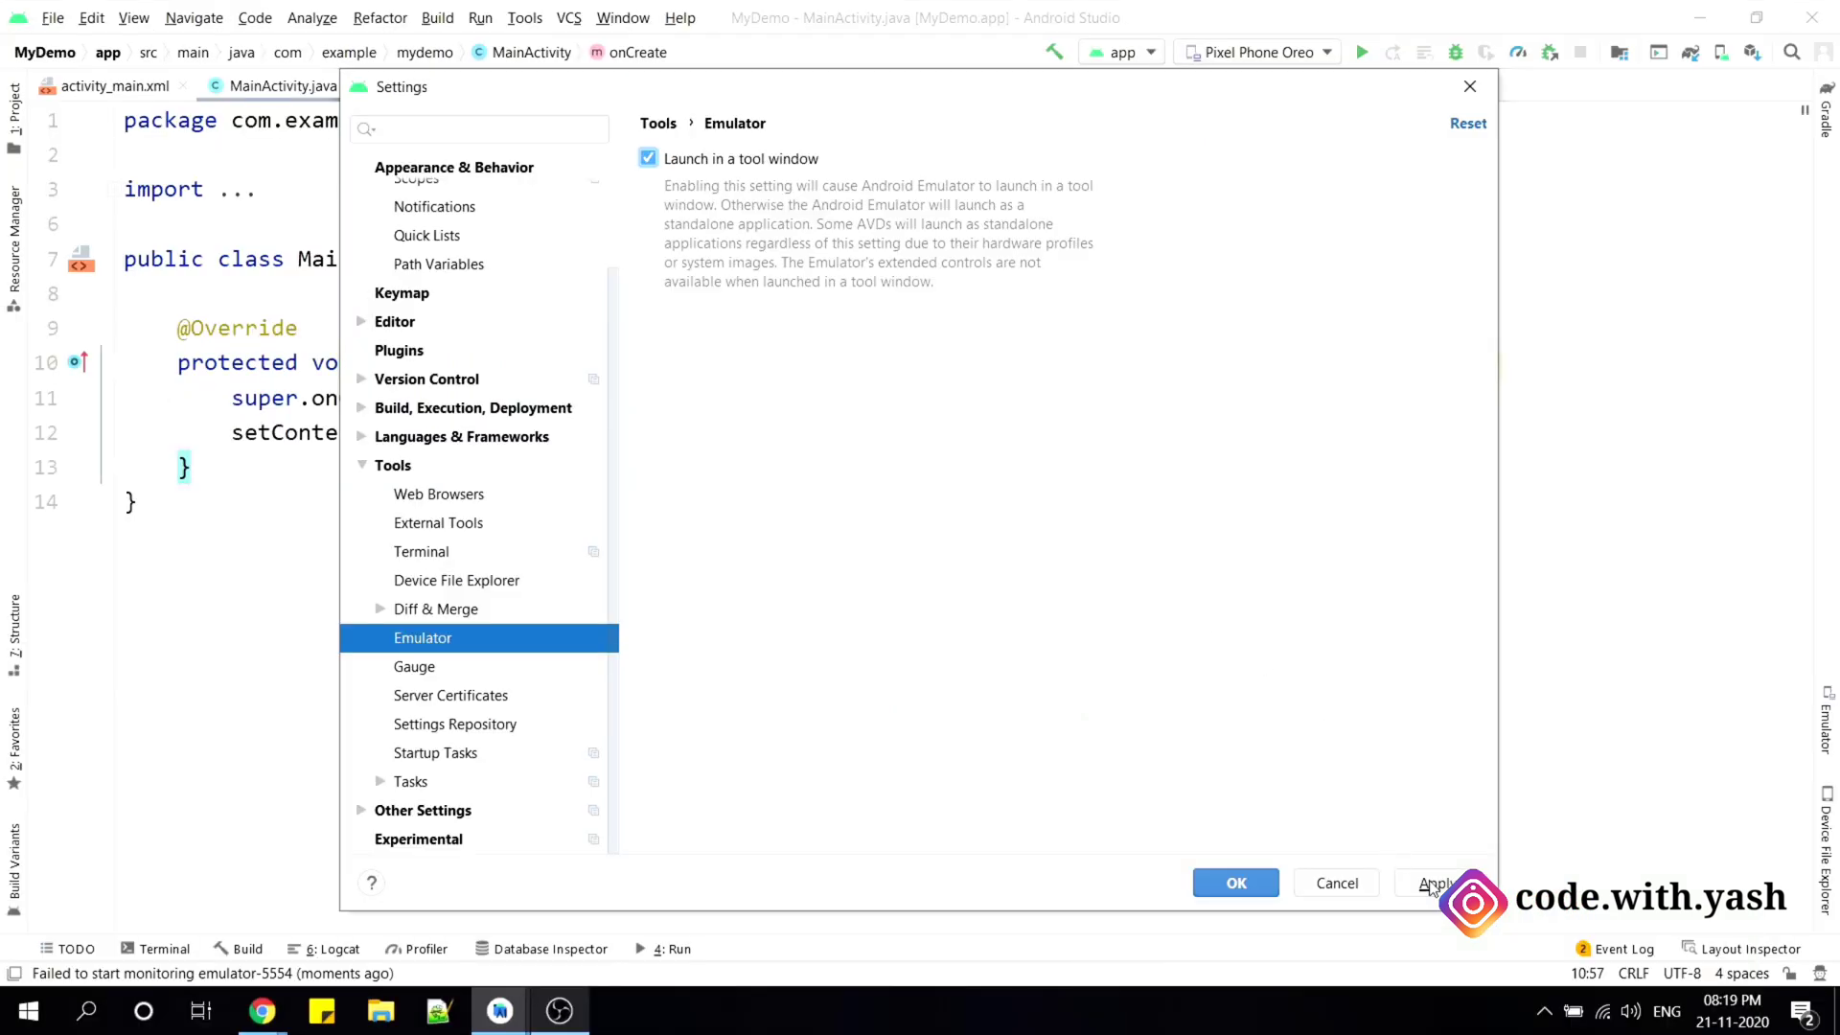
pyautogui.click(1433, 884)
pyautogui.click(1236, 883)
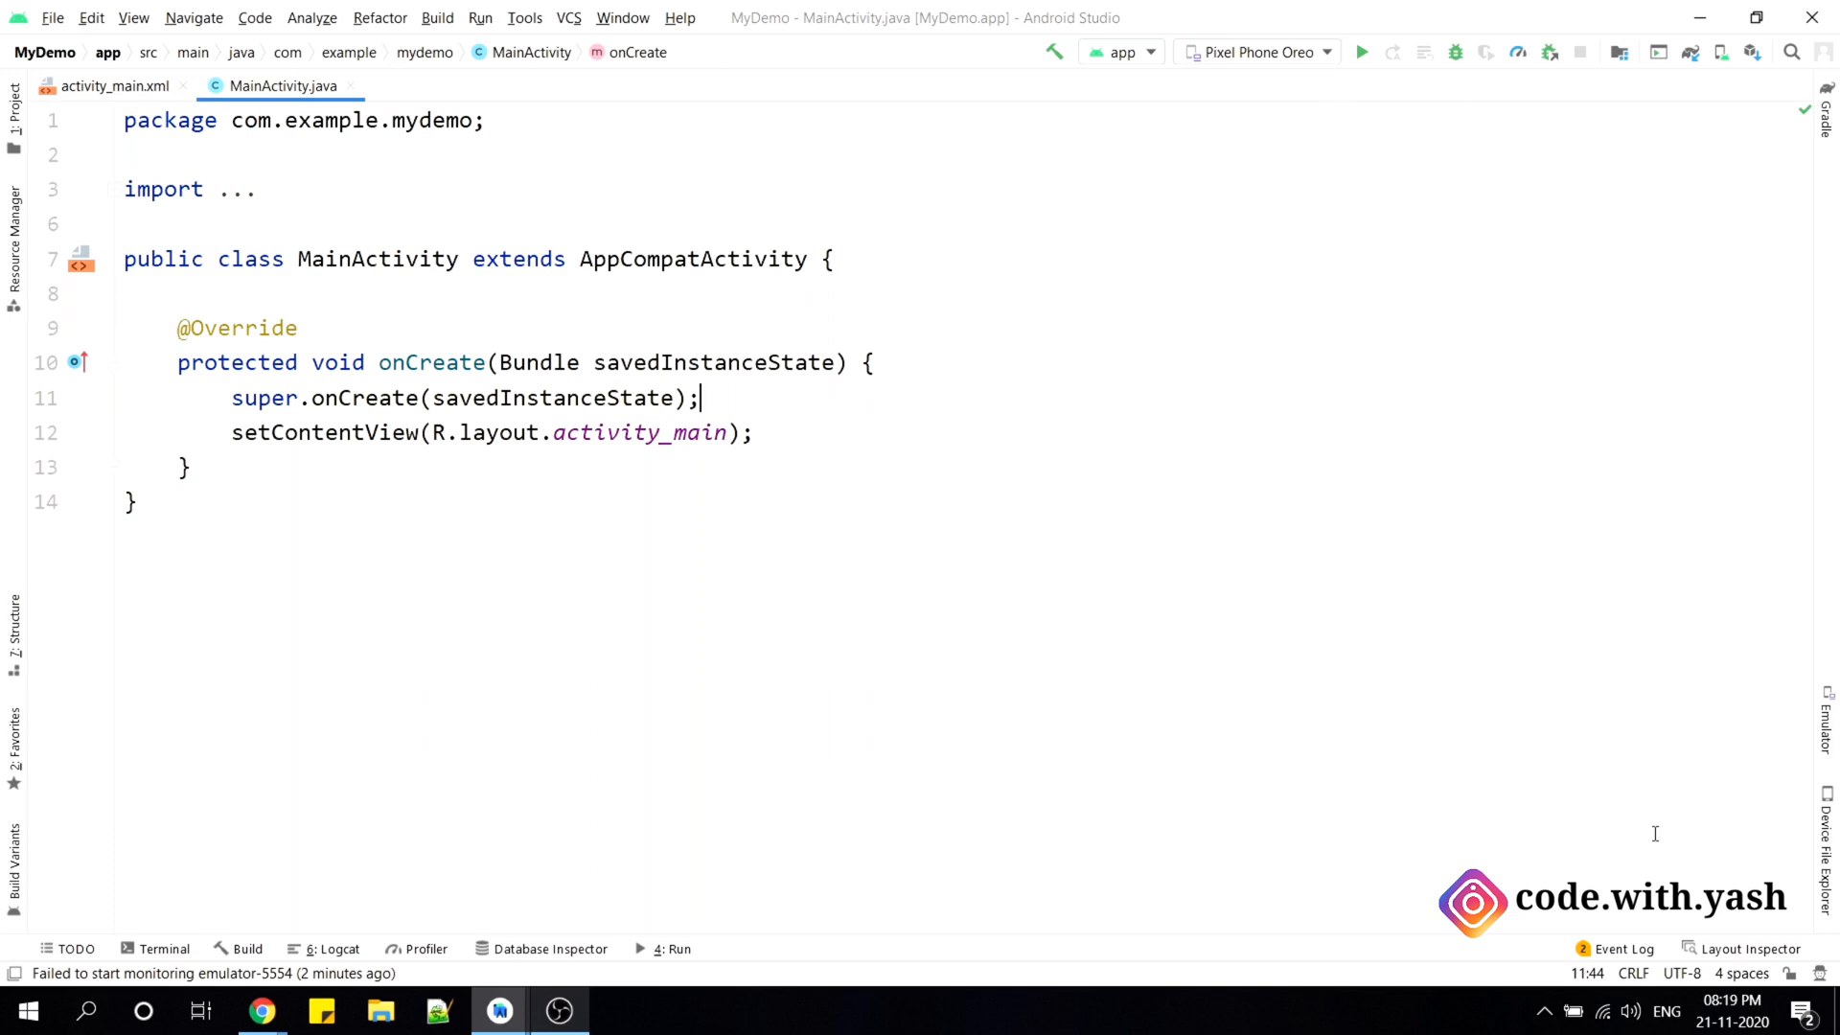
# Run MyDemo so it launches in the emulator docked inside the IDE
pyautogui.click(1361, 53)
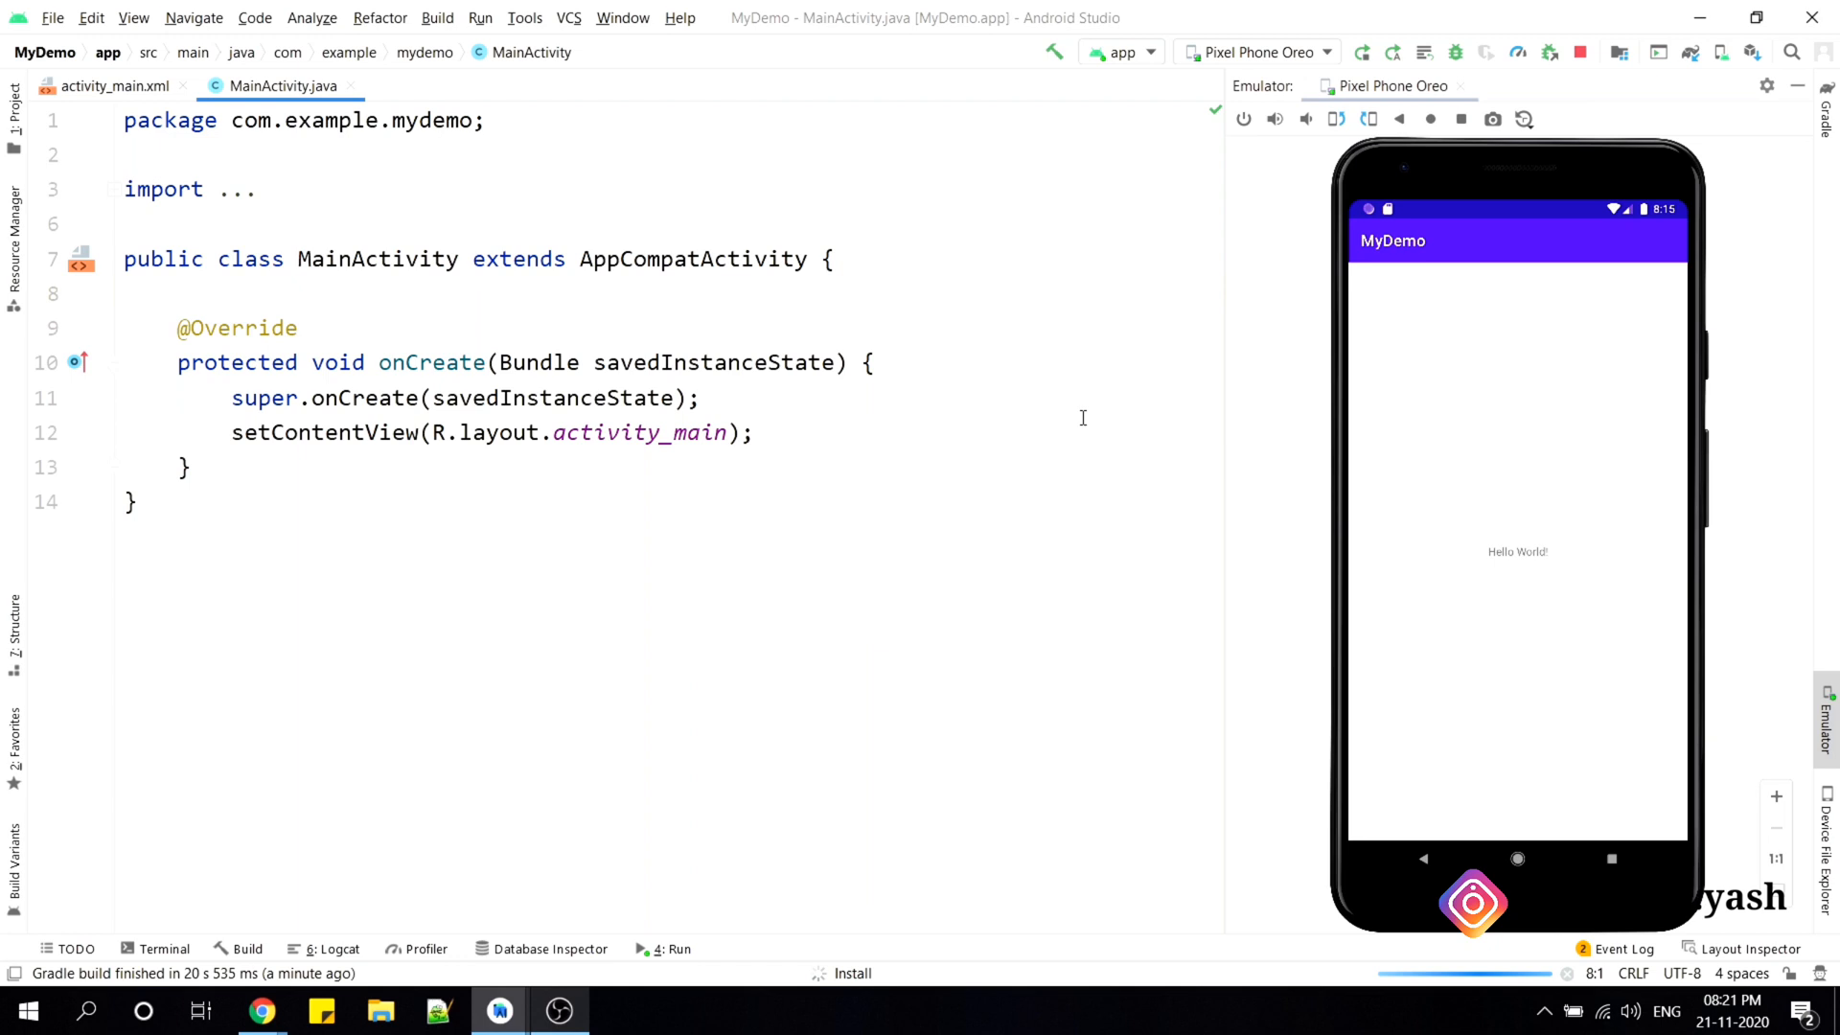
# Focus the editor on line 11 while the docked emulator installs MyDemo
pyautogui.click(1081, 417)
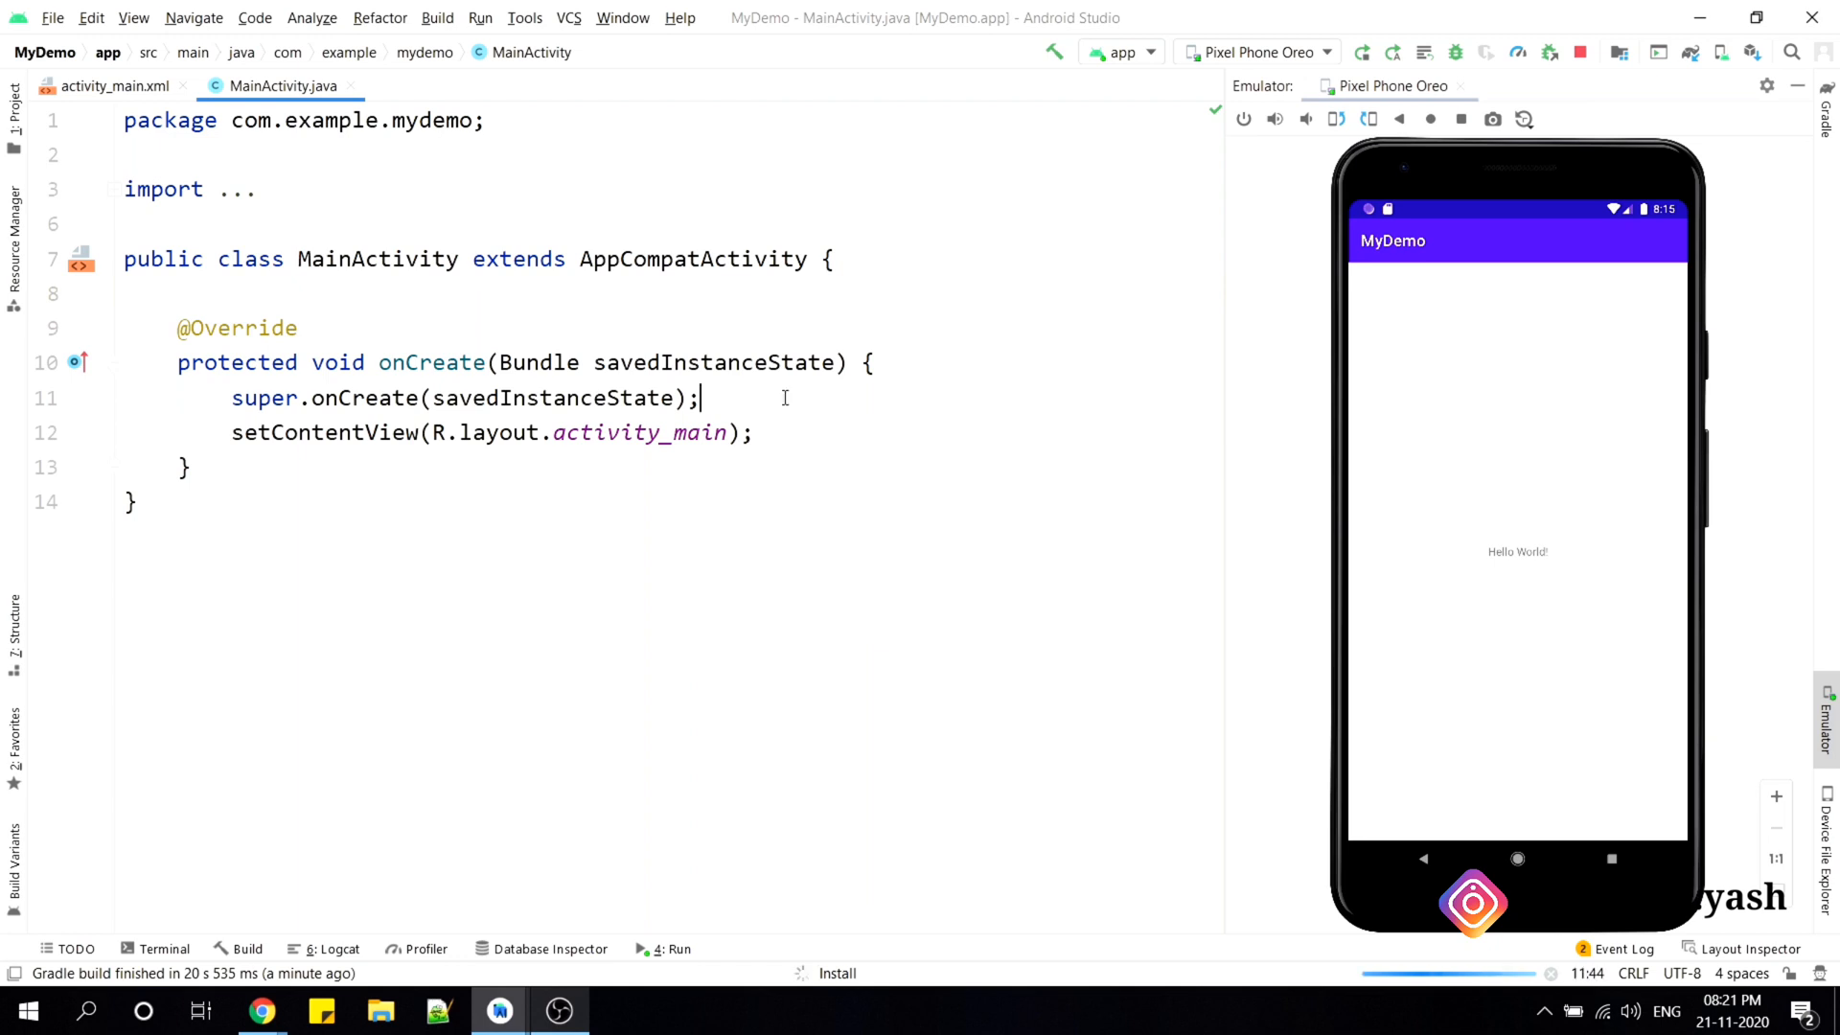